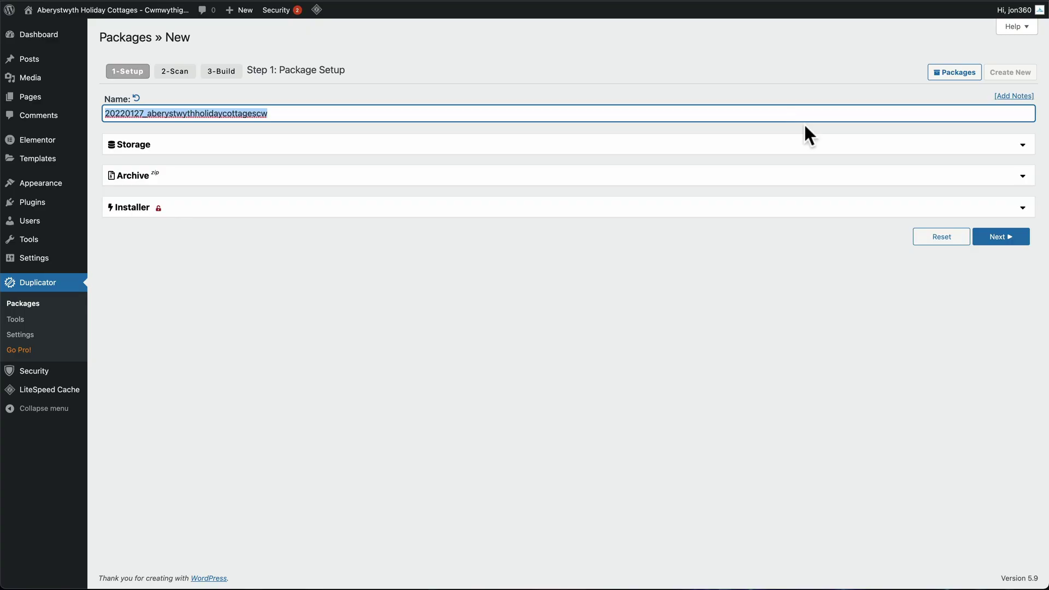
Step: Advance the new Duplicator package to its system scan
{"action": "left_click", "coordinate": [1005, 240]}
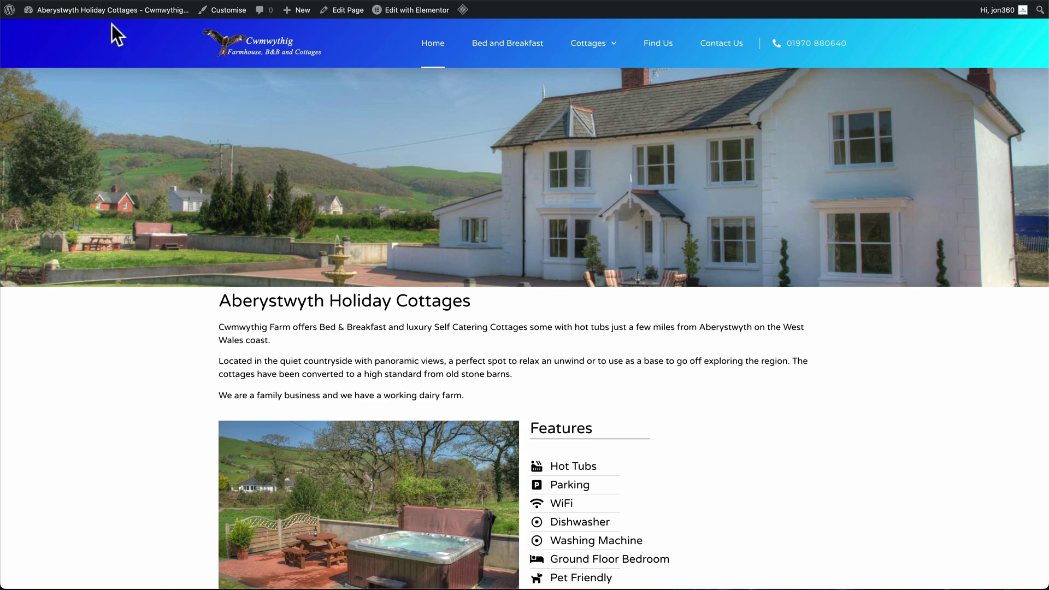
Step: Search the plugin directory for 'duplicator' and install the Duplicator migration plugin
{"action": "mouse_move", "coordinate": [101, 16]}
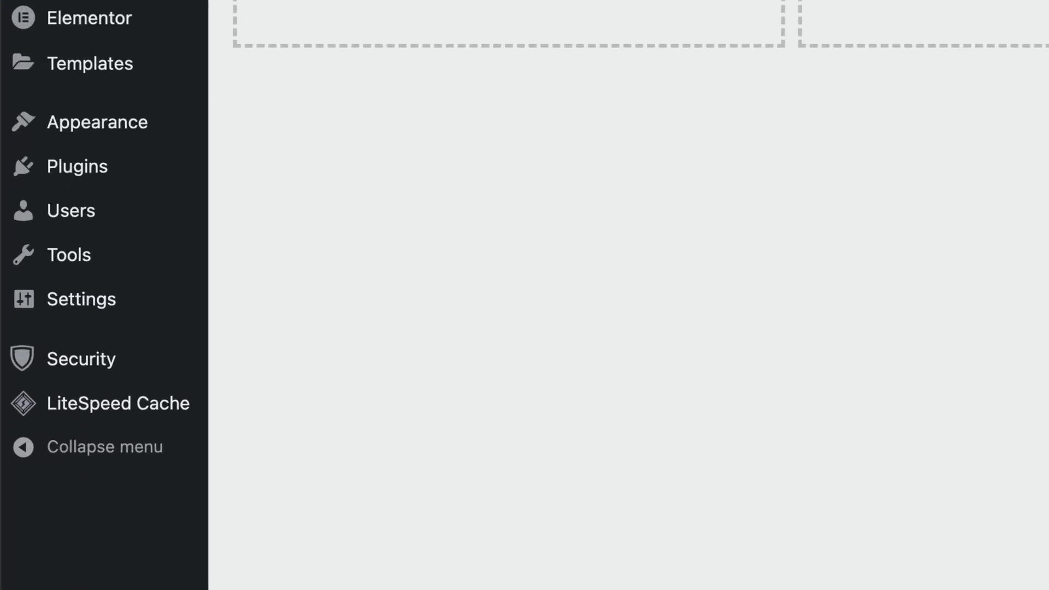
{"action": "mouse_move", "coordinate": [56, 237]}
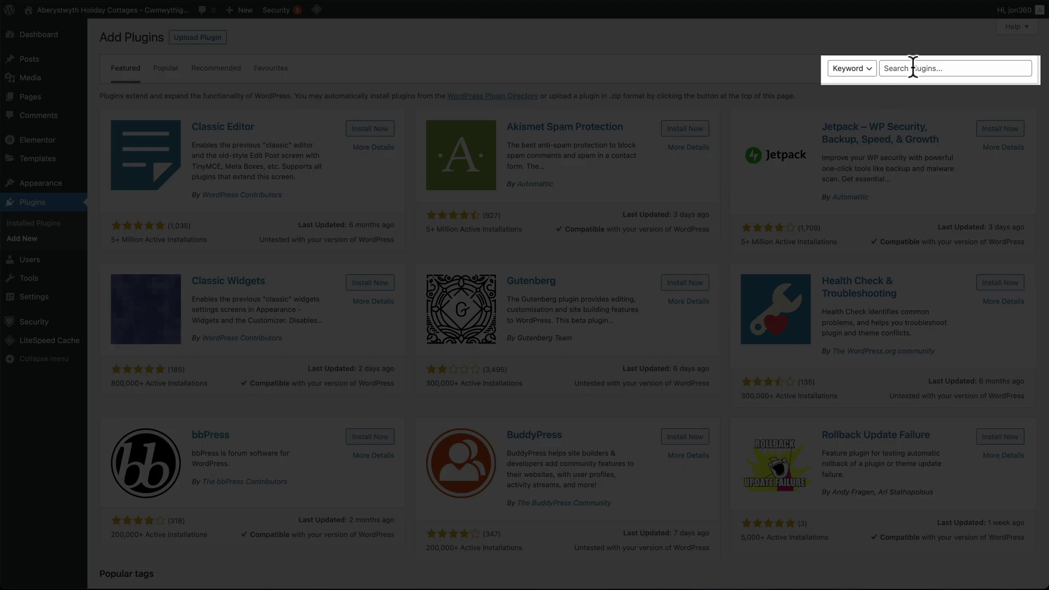
{"action": "left_click", "coordinate": [902, 65]}
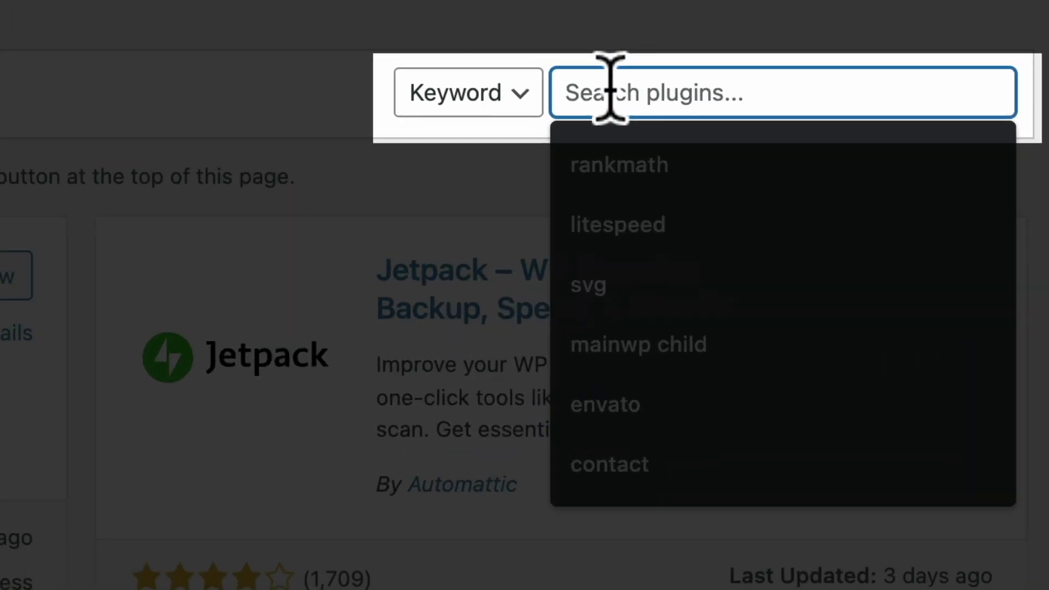
{"action": "type", "text": "Dupl"}
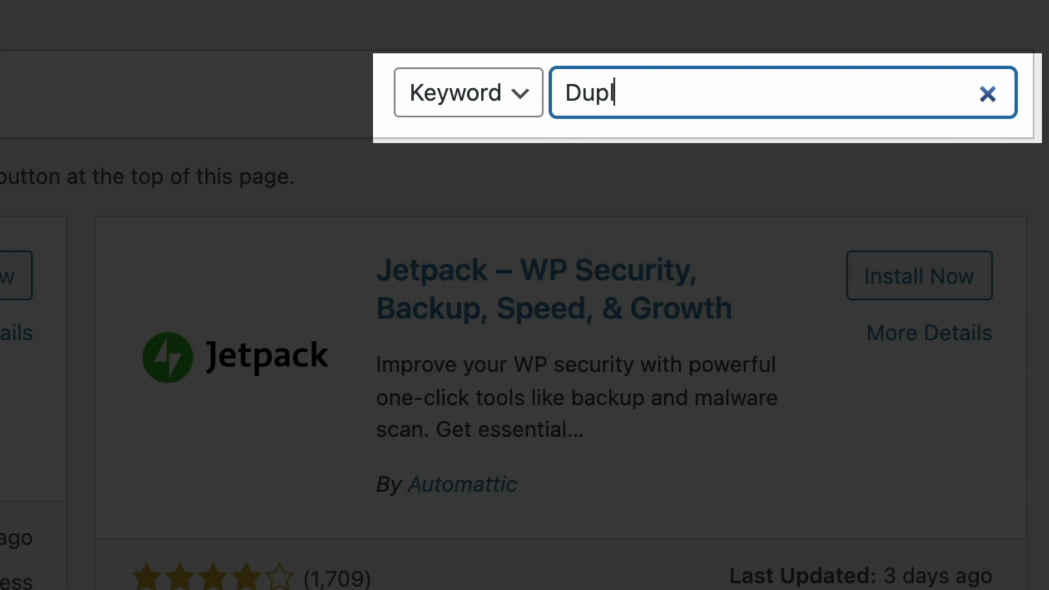
{"action": "key", "text": "Down"}
{"action": "key", "text": "Return"}
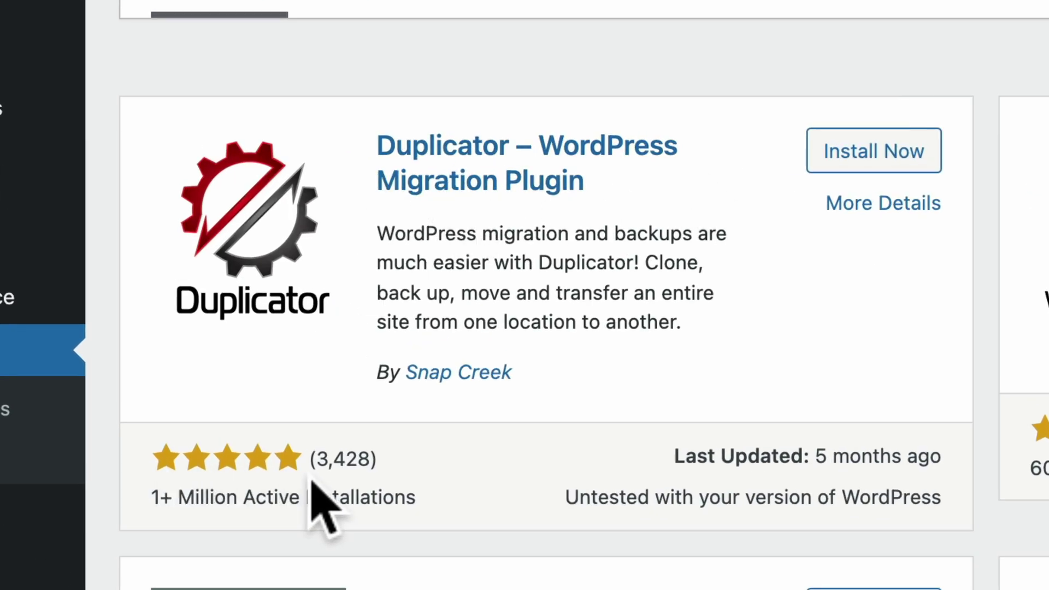
{"action": "left_click", "coordinate": [874, 162]}
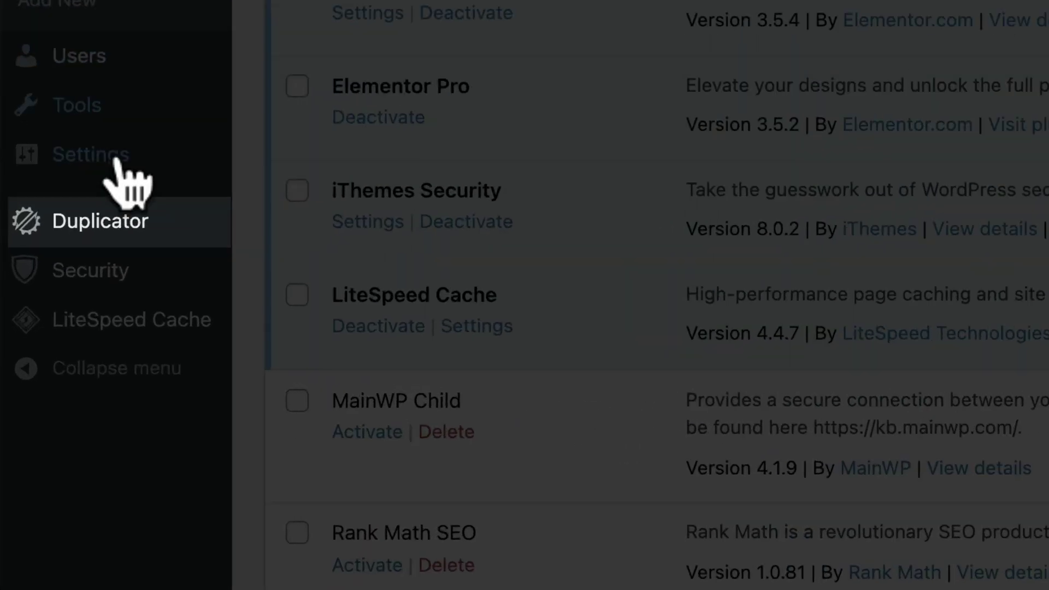
Step: From Duplicator Packages, create a new package named 20220127_aberystwythholidaycottagescw
{"action": "mouse_move", "coordinate": [68, 325]}
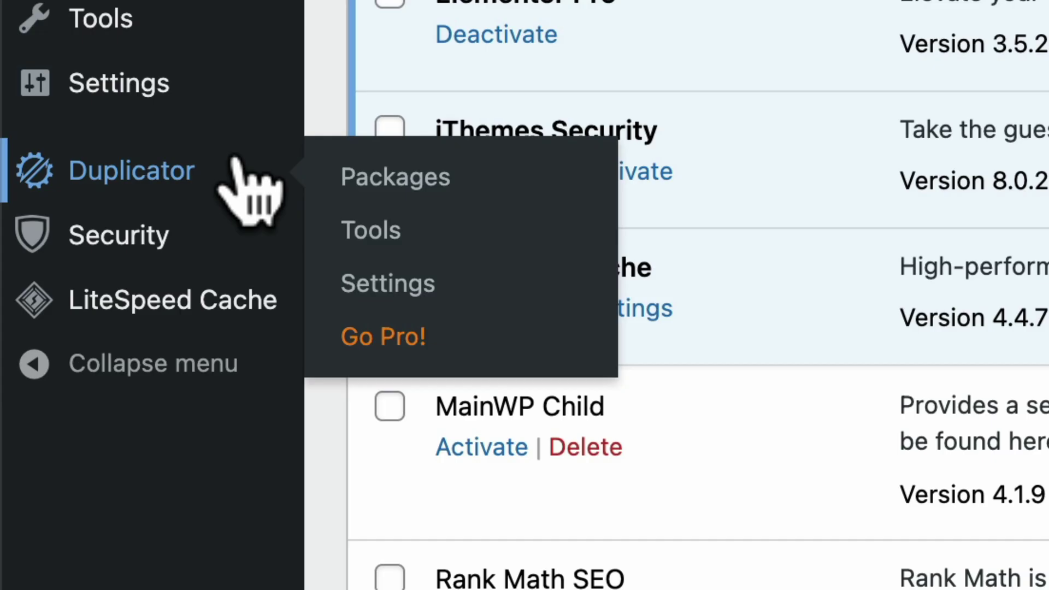
{"action": "left_click", "coordinate": [449, 185]}
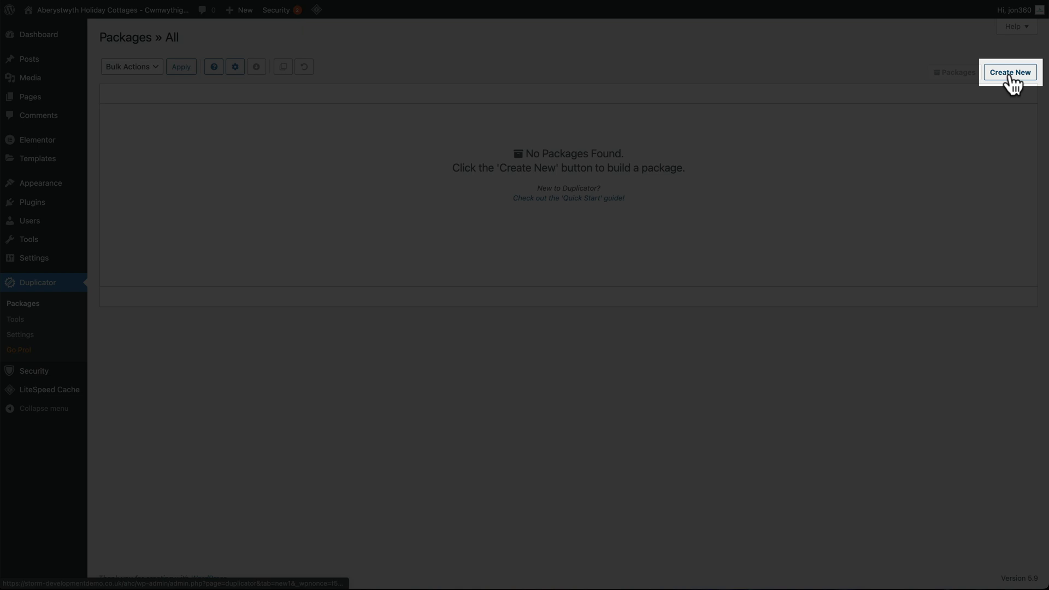
{"action": "left_click", "coordinate": [1010, 73]}
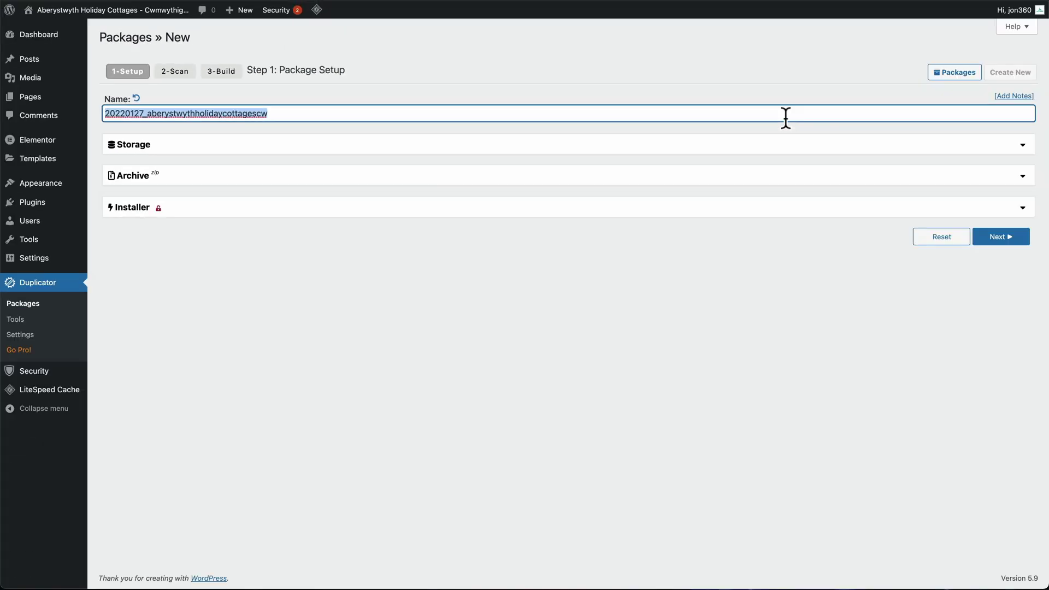
Step: Run the system scan, accept 'Yes. Continue with the build process!', and build the package
{"action": "left_click", "coordinate": [1008, 239]}
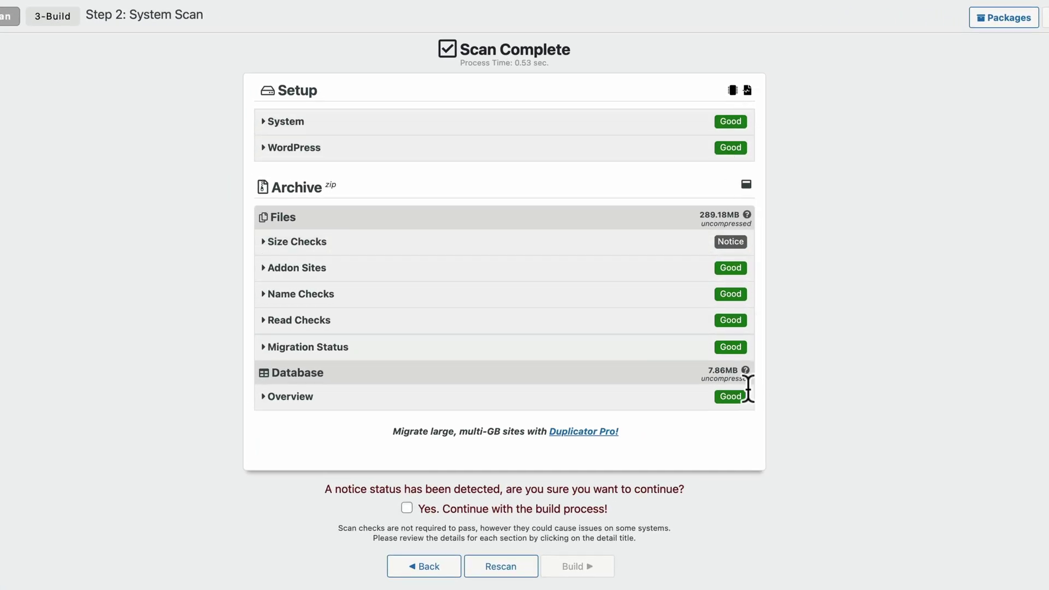
{"action": "left_click", "coordinate": [407, 508]}
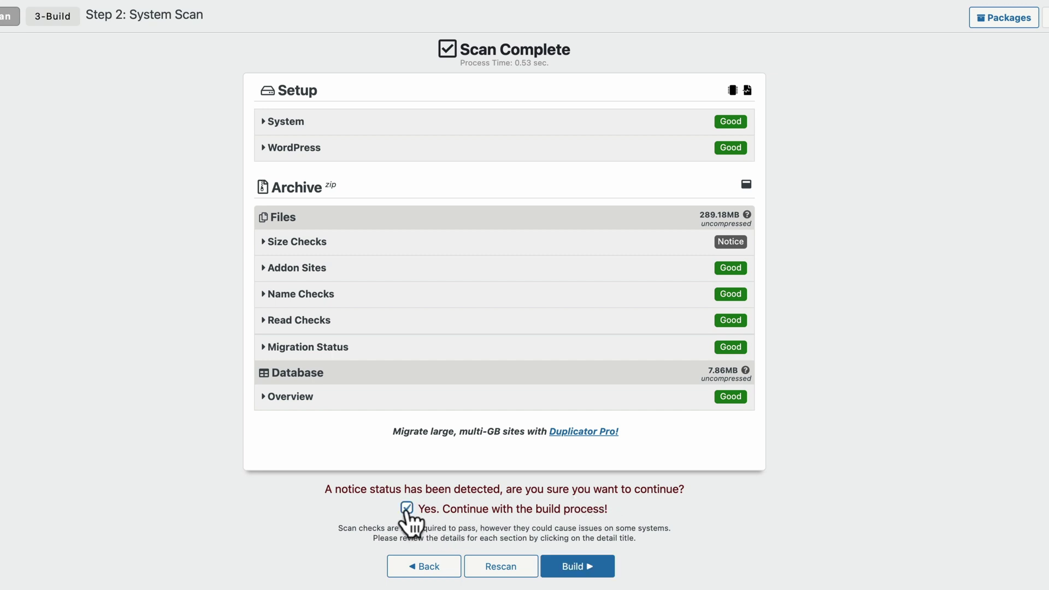
{"action": "left_click", "coordinate": [580, 569]}
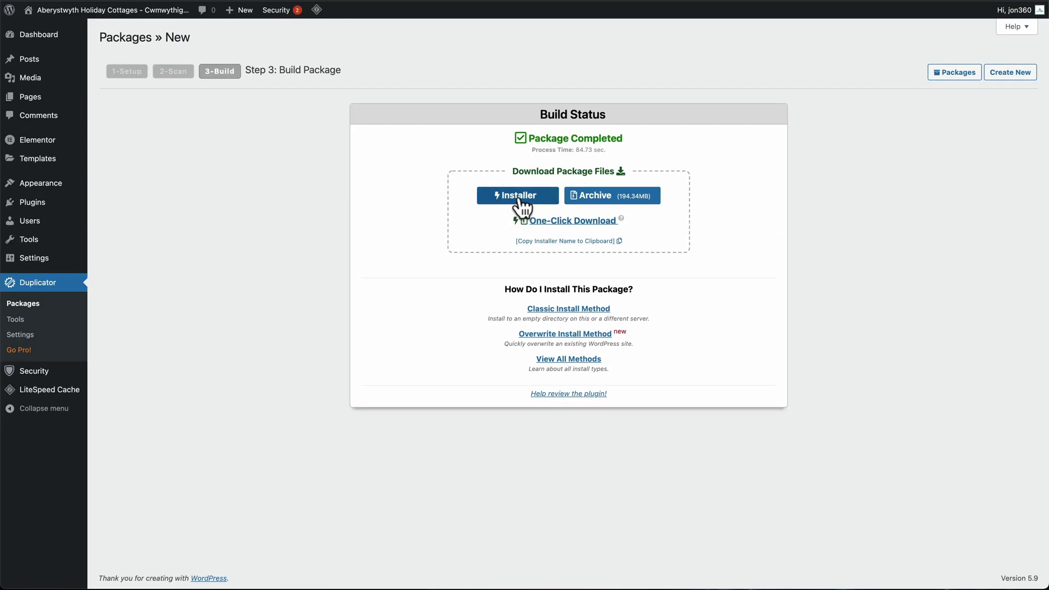
Step: Download the package installer and the 194.34MB archive zip
{"action": "left_click", "coordinate": [519, 197]}
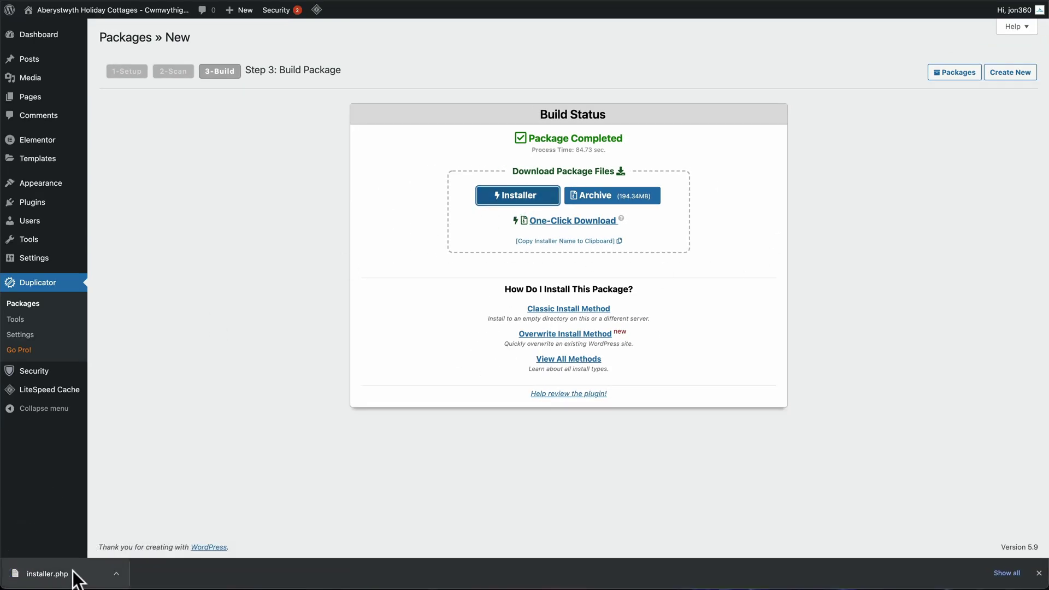
{"action": "left_click", "coordinate": [731, 253]}
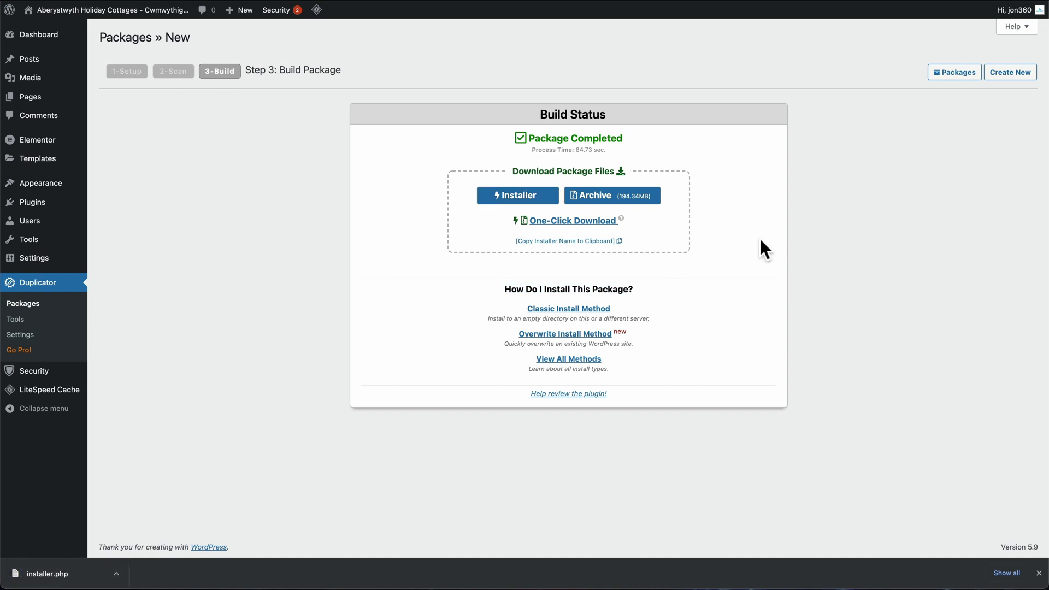
{"action": "left_click", "coordinate": [630, 208]}
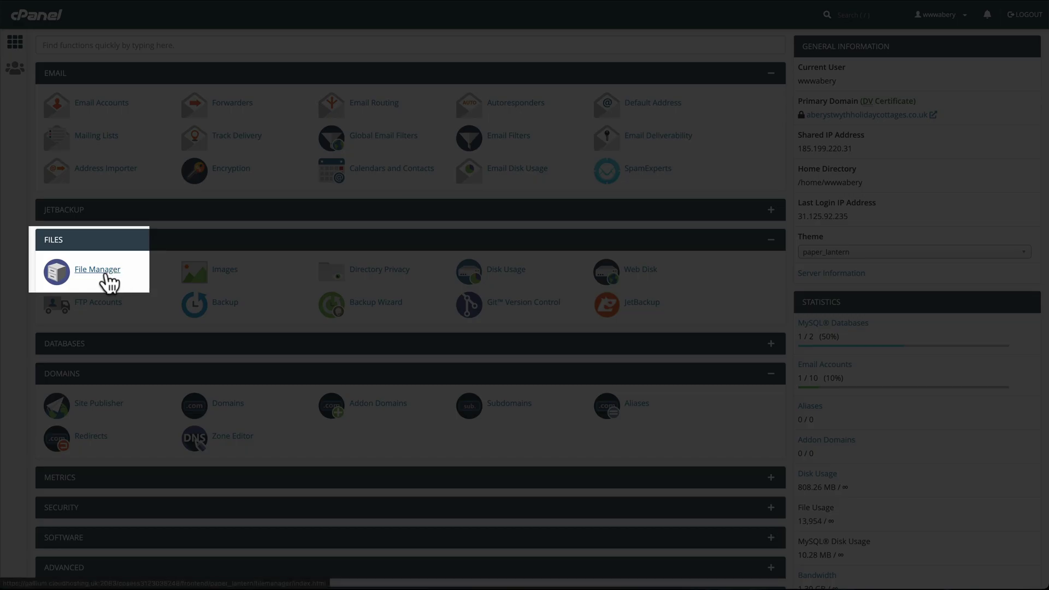
Step: Open cPanel's File Manager and enter the public_html folder
{"action": "left_click", "coordinate": [107, 276]}
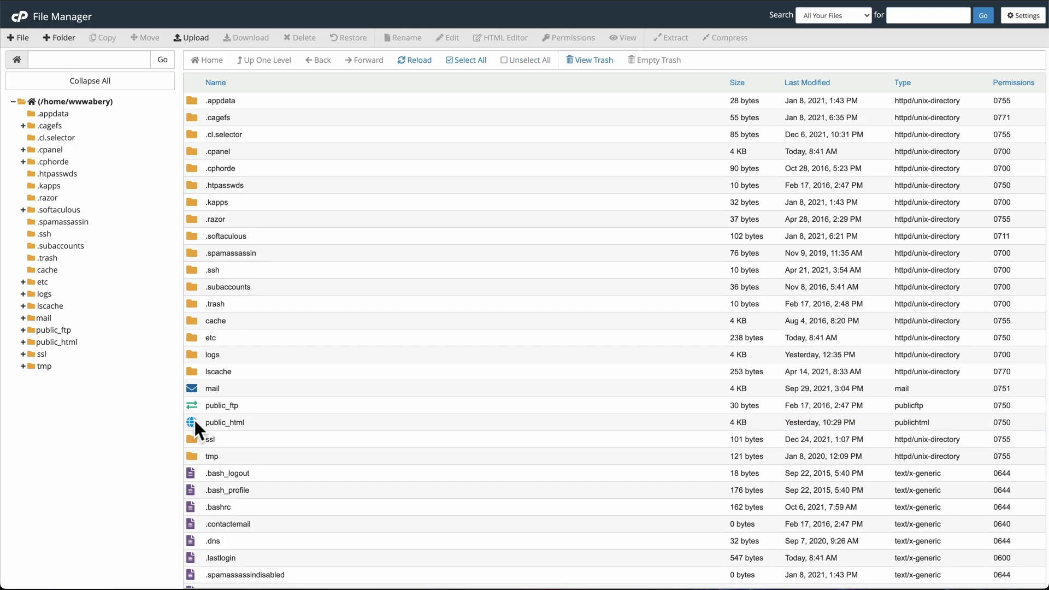
{"action": "double_click", "coordinate": [194, 420]}
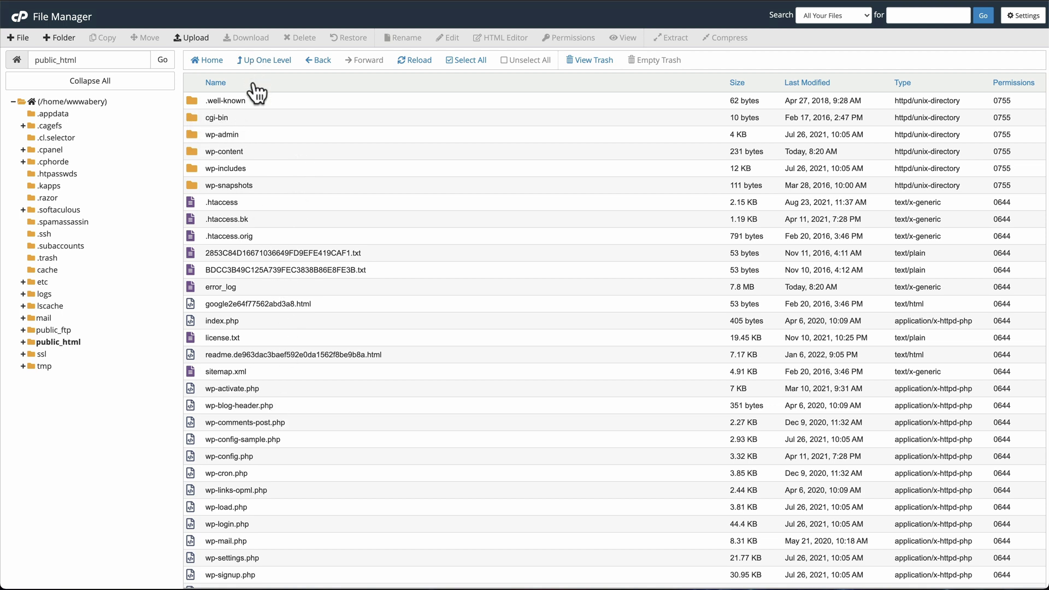
Step: Select everything in public_html from .well-known to xmlrpc.php, excluding cgi-bin
{"action": "left_click", "coordinate": [320, 98]}
{"action": "scroll", "coordinate": [323, 378], "scroll_direction": "down", "scroll_amount": 1}
{"action": "left_click", "coordinate": [277, 581], "text": "shift"}
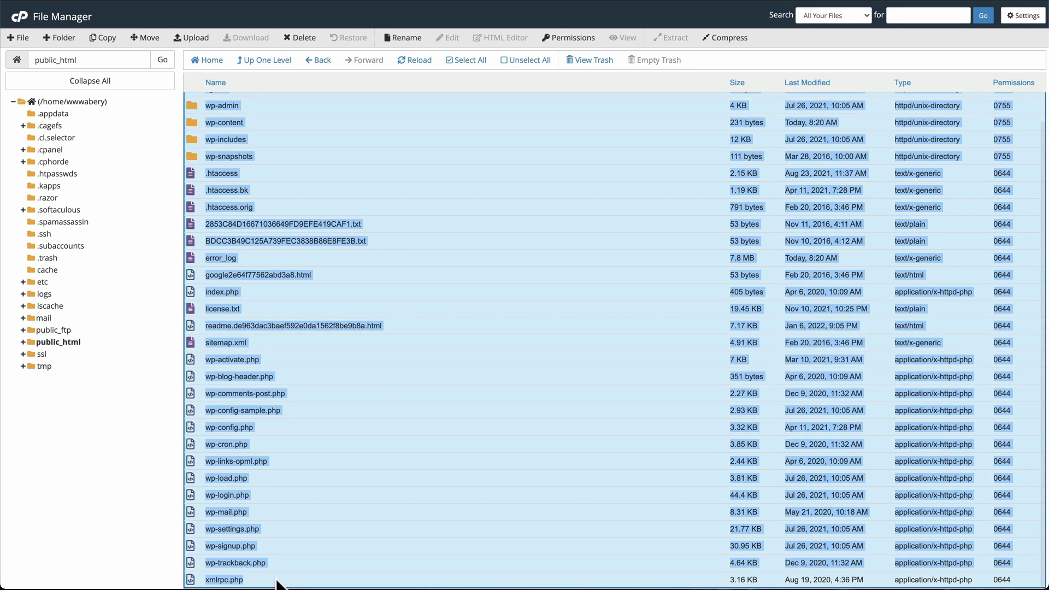
{"action": "scroll", "coordinate": [270, 156], "scroll_direction": "up", "scroll_amount": 1}
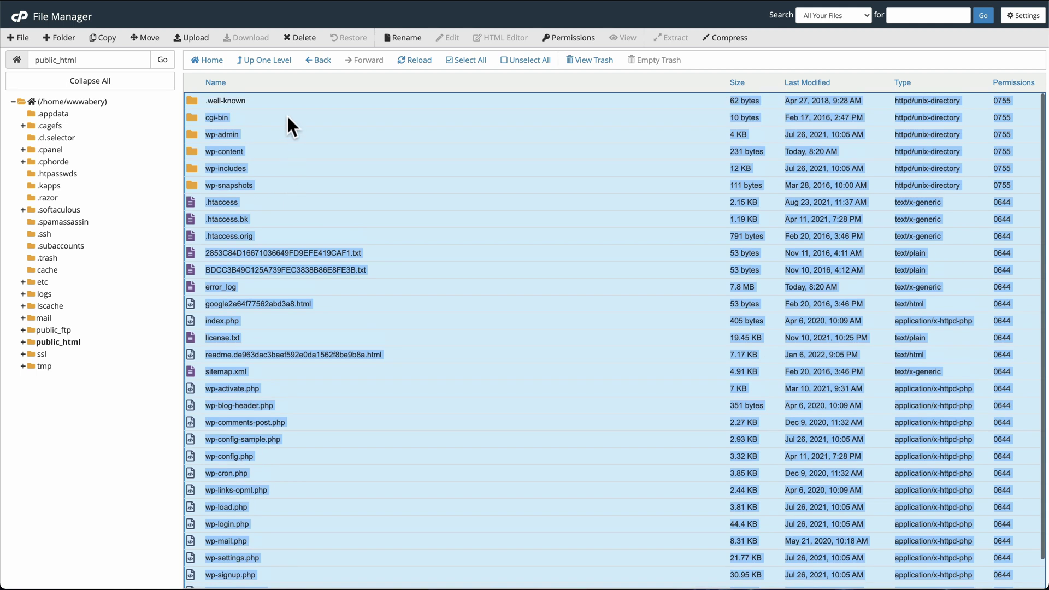
{"action": "left_click", "coordinate": [248, 119], "text": "ctrl"}
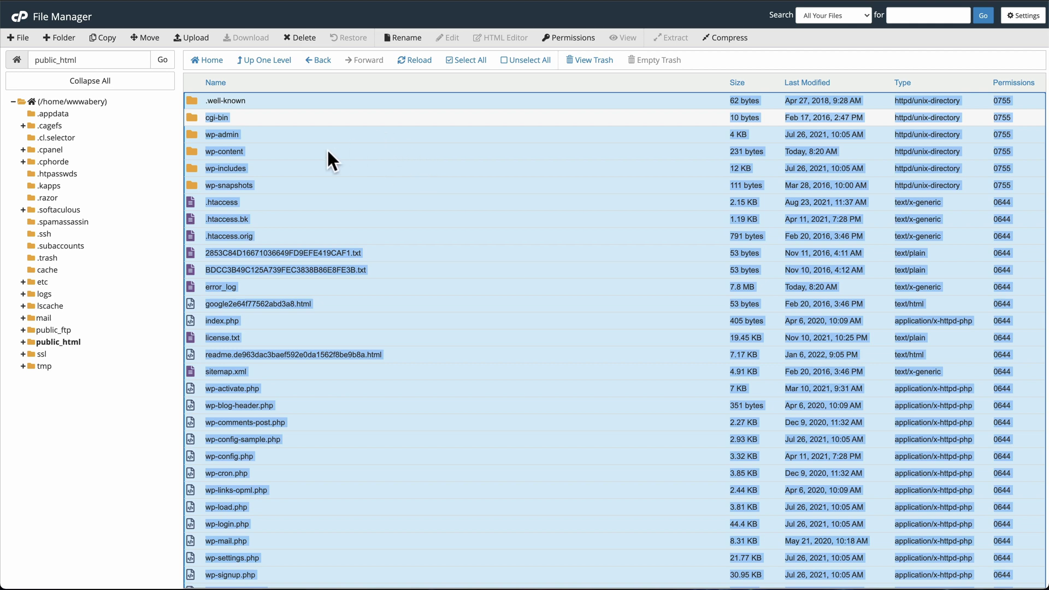
Step: Delete the selected items permanently, skipping the trash
{"action": "left_click", "coordinate": [300, 38]}
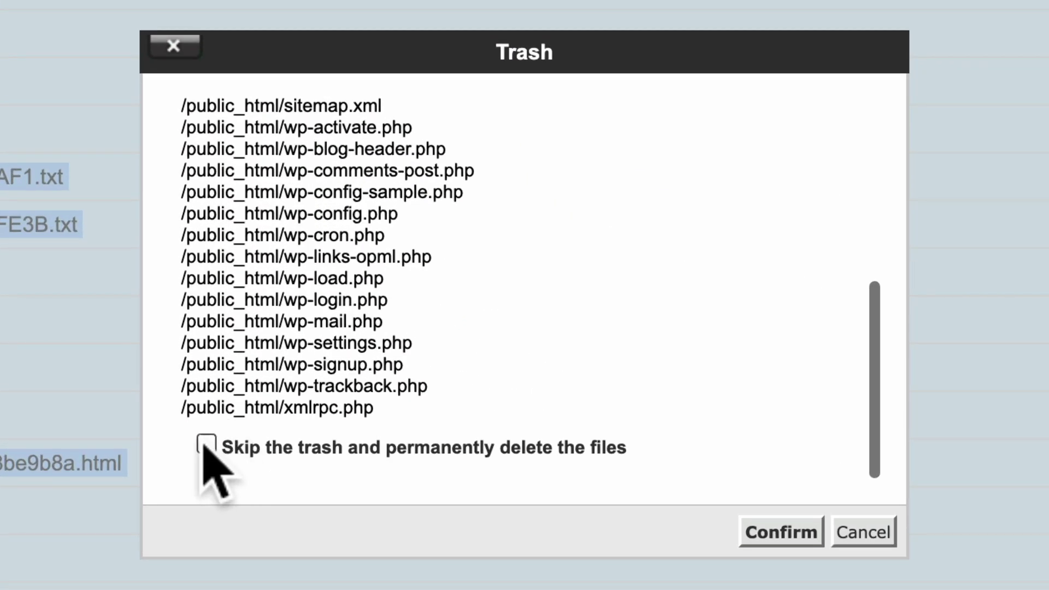
{"action": "left_click", "coordinate": [302, 399]}
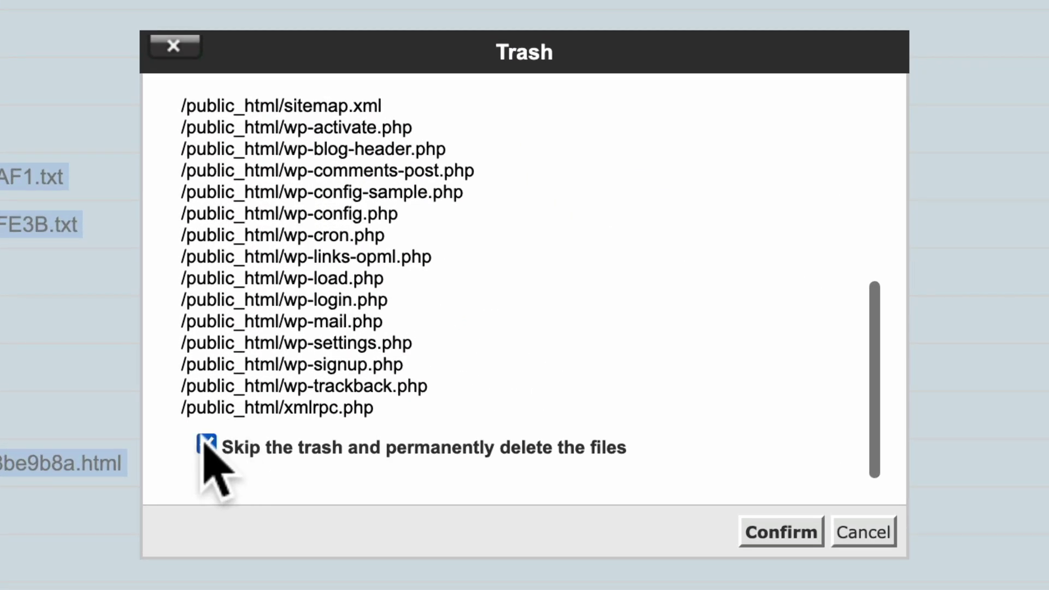
{"action": "left_click", "coordinate": [781, 533]}
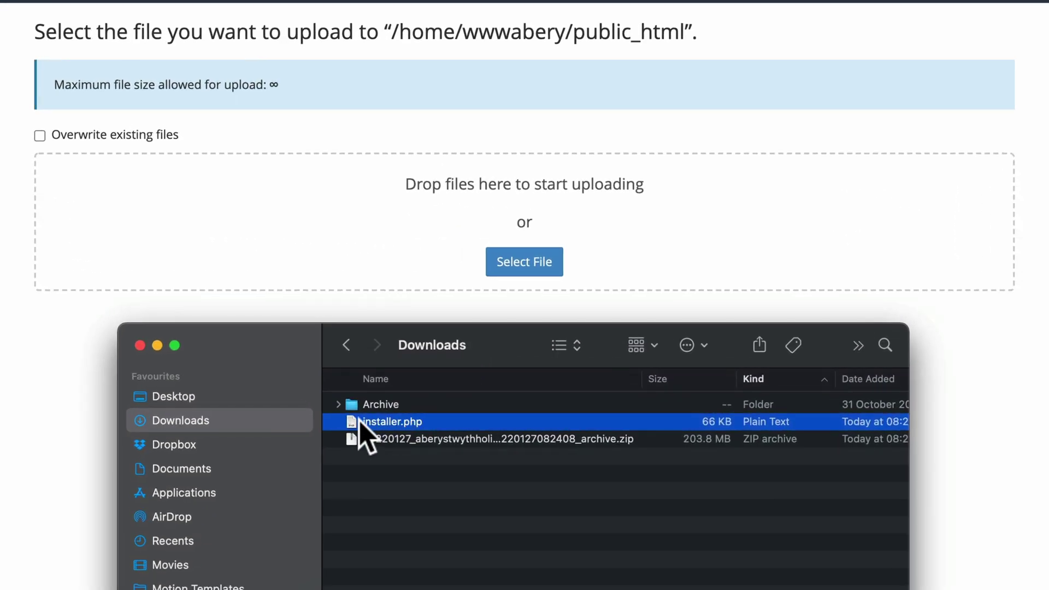
Step: Upload installer.php and the package archive zip into public_html, then return to cPanel home
{"action": "left_click_drag", "start_coordinate": [361, 425], "coordinate": [469, 256]}
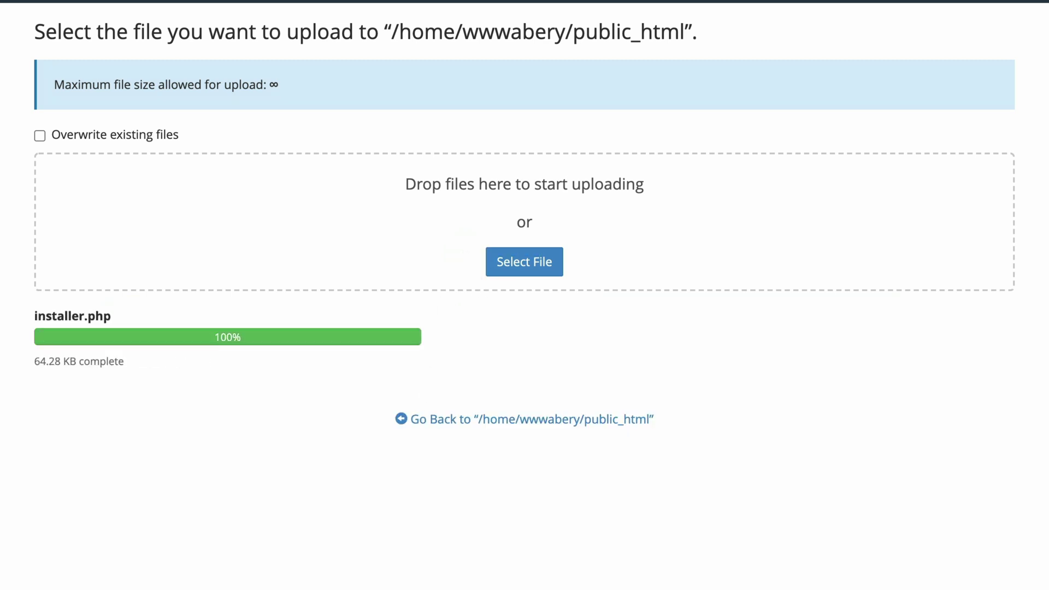
{"action": "key", "text": "super+Tab"}
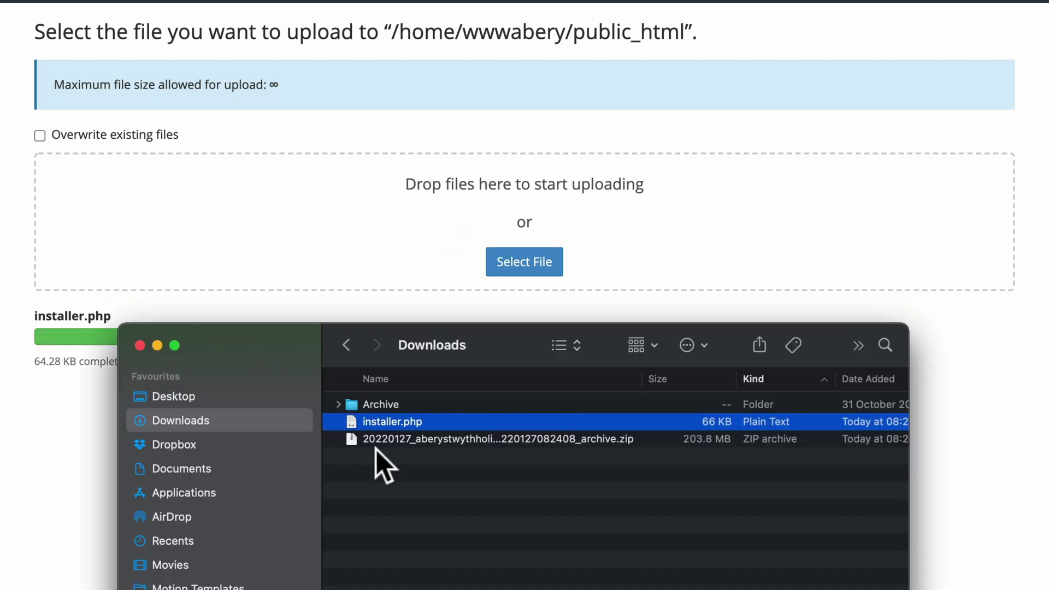
{"action": "left_click", "coordinate": [367, 443]}
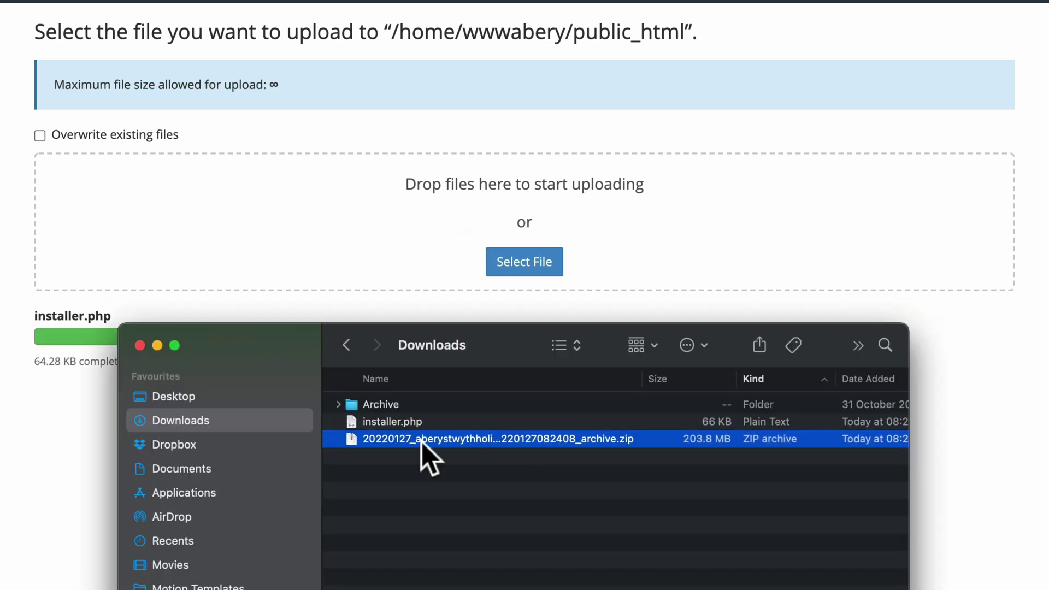
{"action": "left_click_drag", "start_coordinate": [353, 443], "coordinate": [498, 240]}
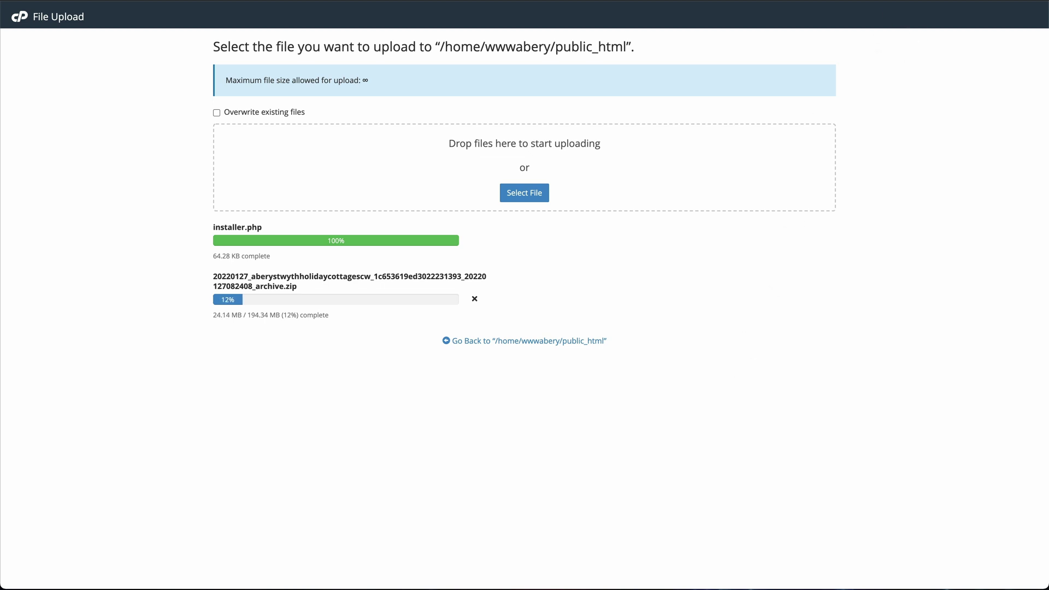
{"action": "key", "text": "ctrl+Tab"}
{"action": "key", "text": "ctrl+shift+Tab"}
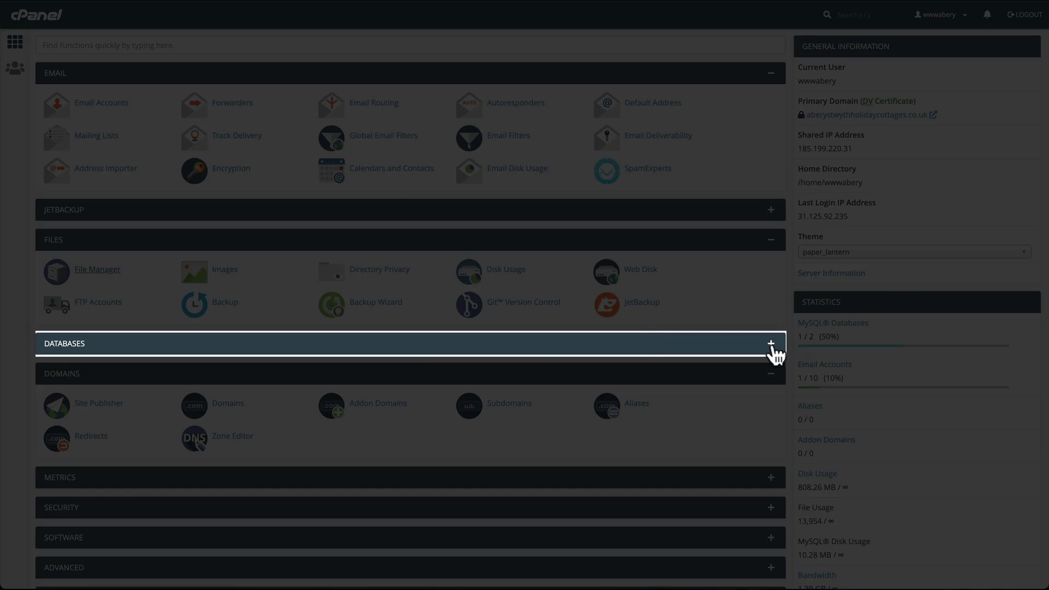
Step: Delete the existing MySQL database from the MySQL Databases page
{"action": "left_click", "coordinate": [771, 344]}
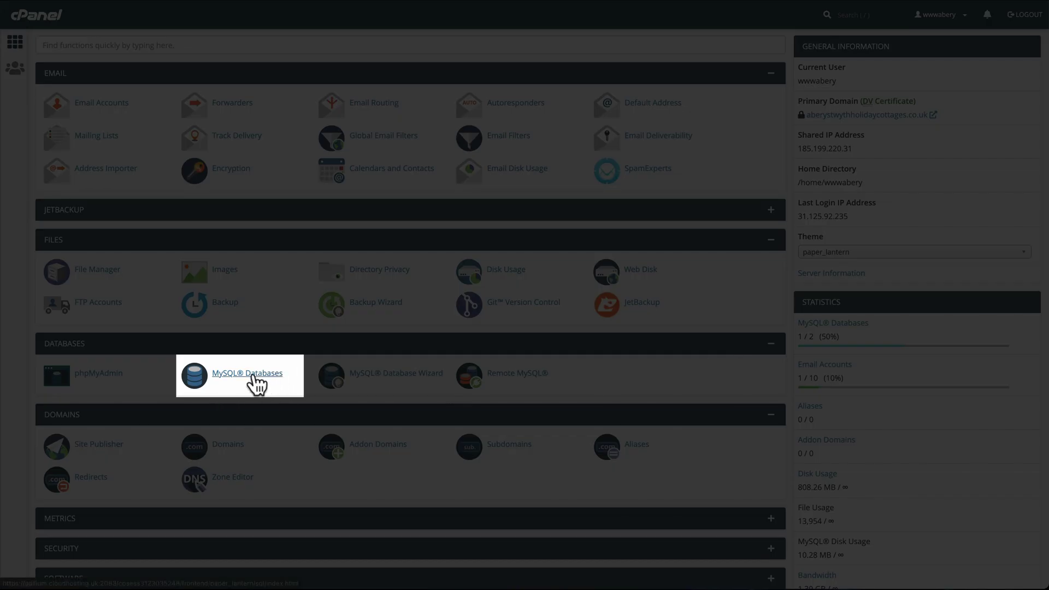
{"action": "left_click", "coordinate": [255, 386]}
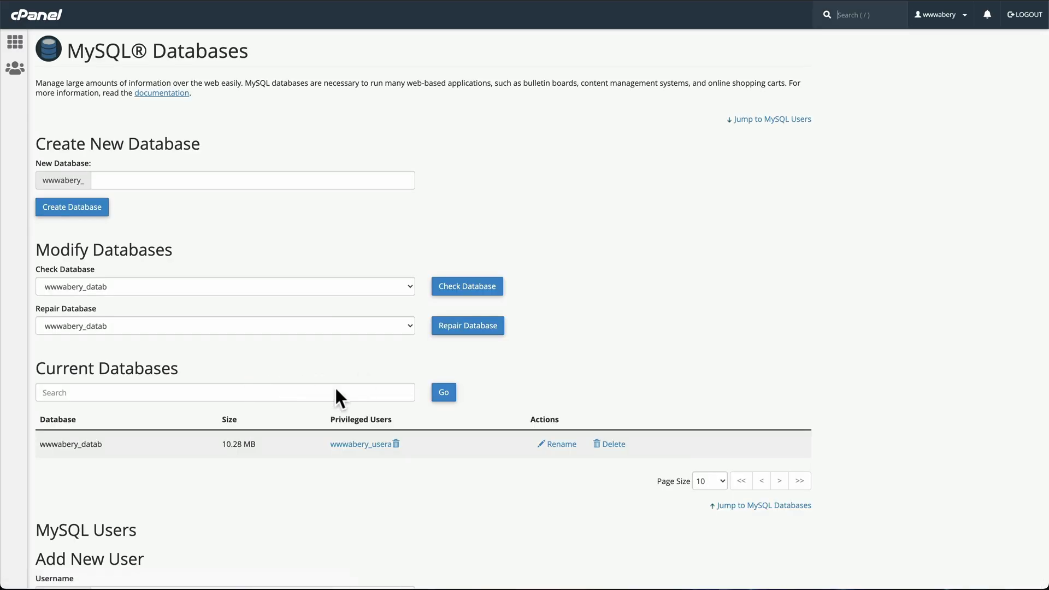
{"action": "scroll", "coordinate": [473, 489], "scroll_direction": "down", "scroll_amount": 3}
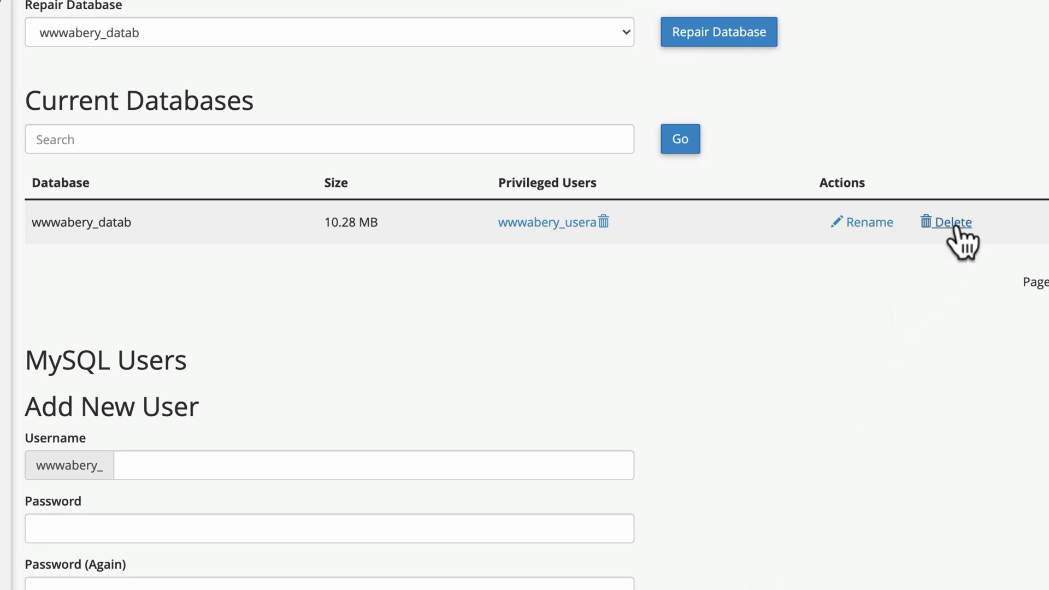
{"action": "left_click", "coordinate": [953, 223]}
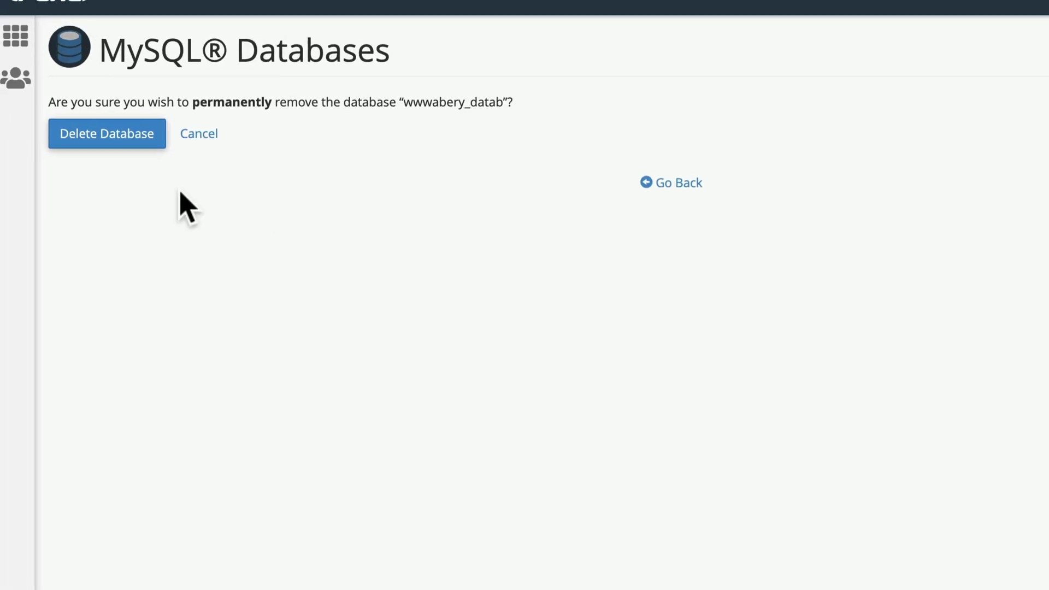
{"action": "left_click", "coordinate": [116, 168]}
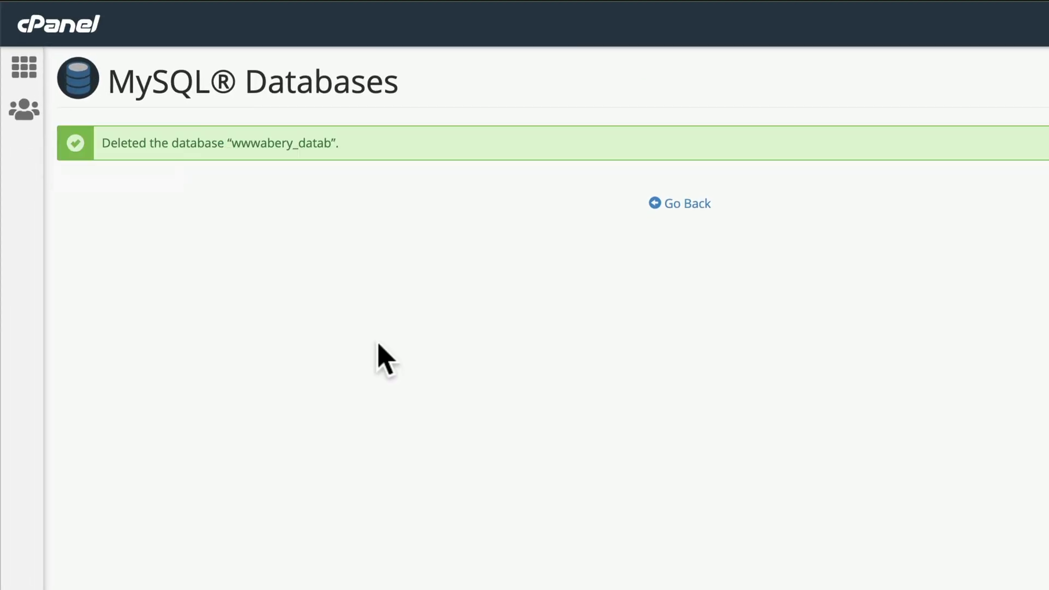
{"action": "left_click", "coordinate": [669, 211]}
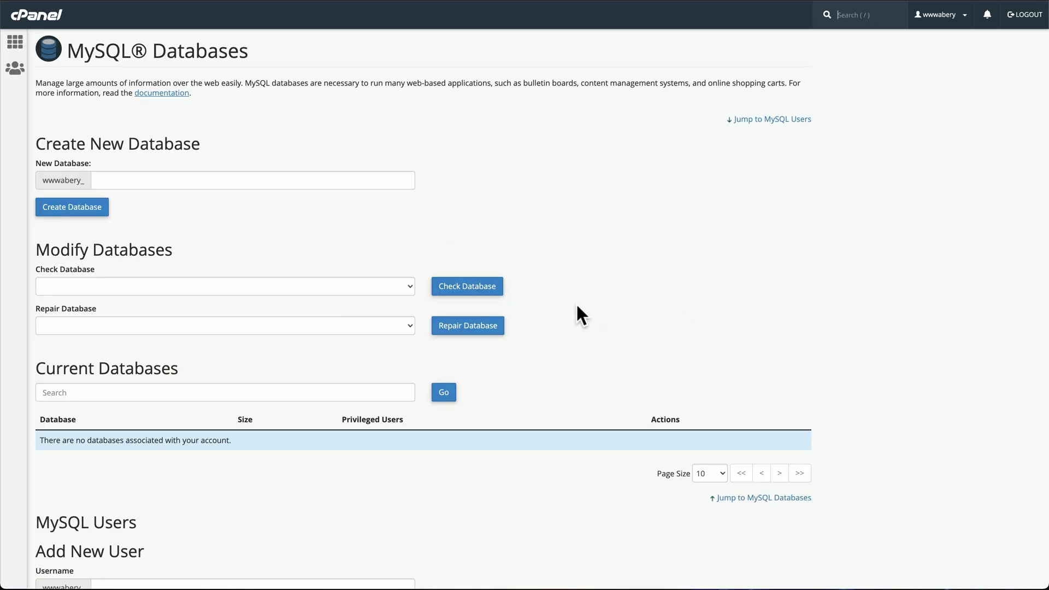
Step: Delete the leftover MySQL user under Current Users
{"action": "scroll", "coordinate": [578, 310], "scroll_direction": "down", "scroll_amount": 5}
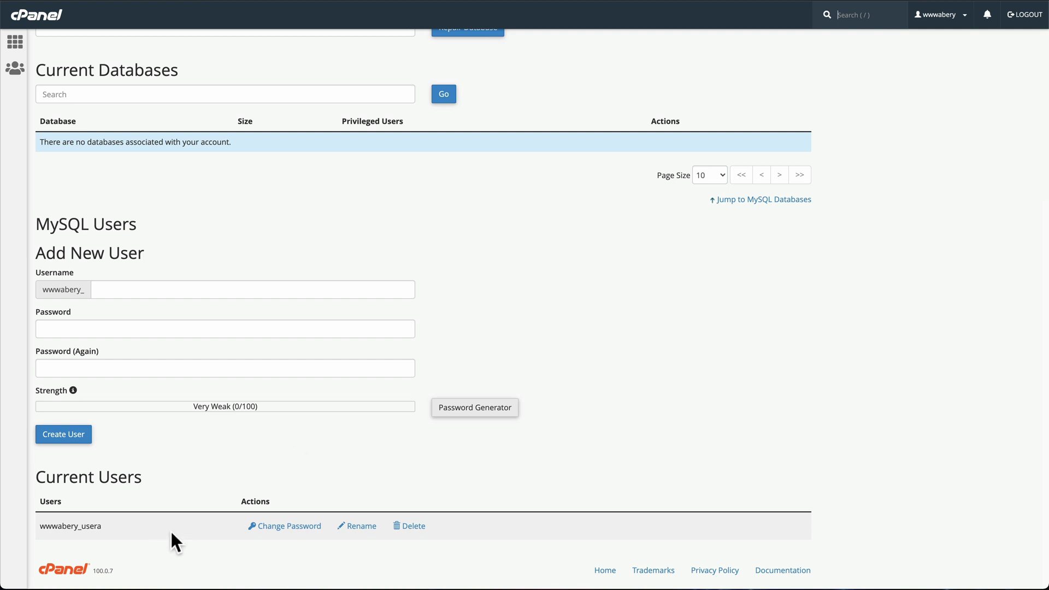
{"action": "left_click", "coordinate": [415, 526]}
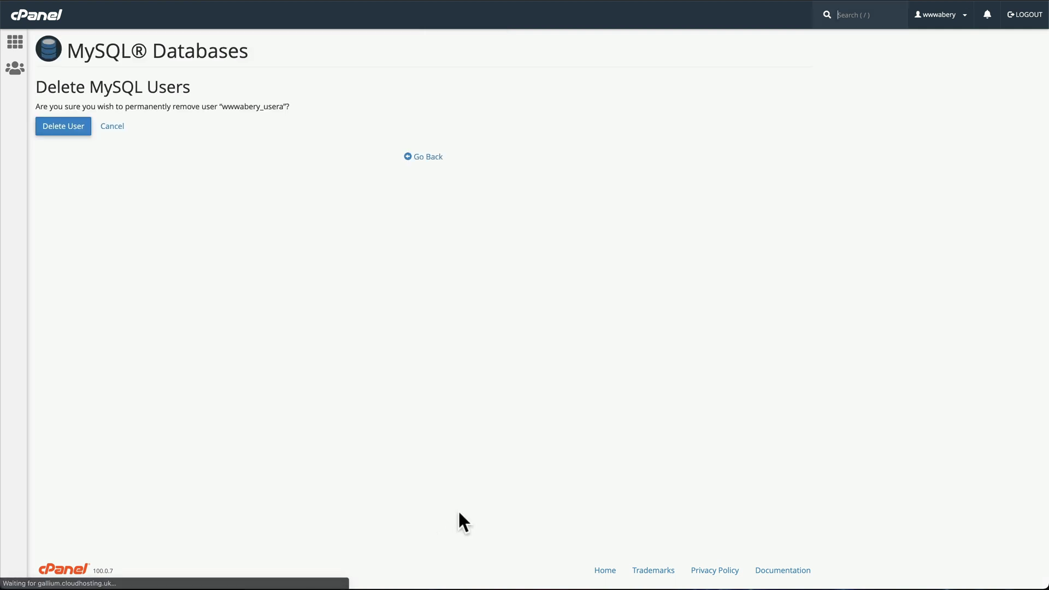
{"action": "left_click", "coordinate": [75, 135]}
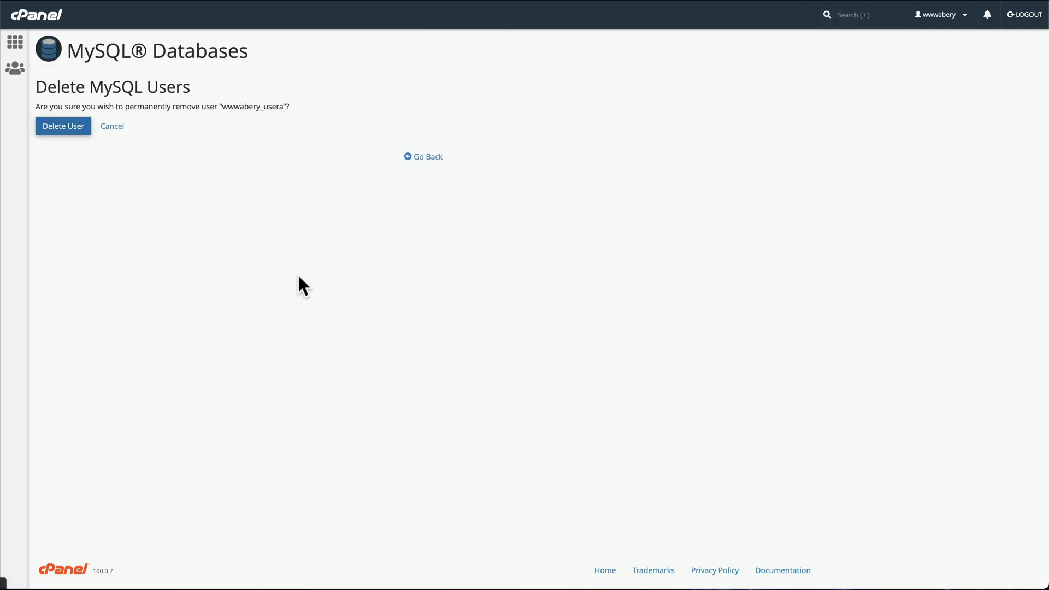
{"action": "left_click", "coordinate": [427, 151]}
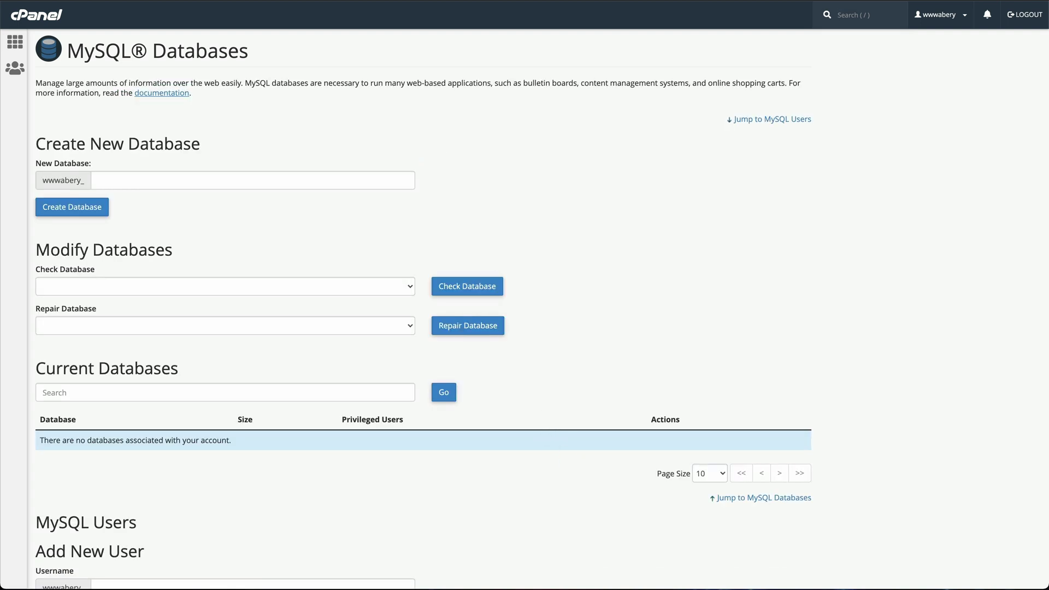
Step: Place a blank TextEdit note to the right of the MySQL Databases page
{"action": "key", "text": "super+Tab"}
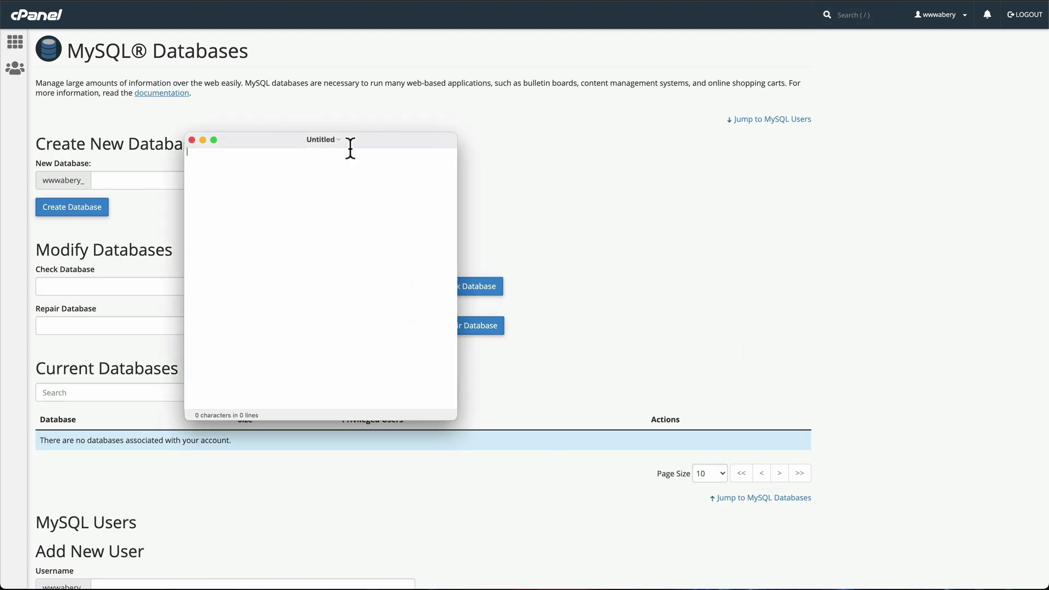
{"action": "left_click_drag", "start_coordinate": [385, 144], "coordinate": [889, 147]}
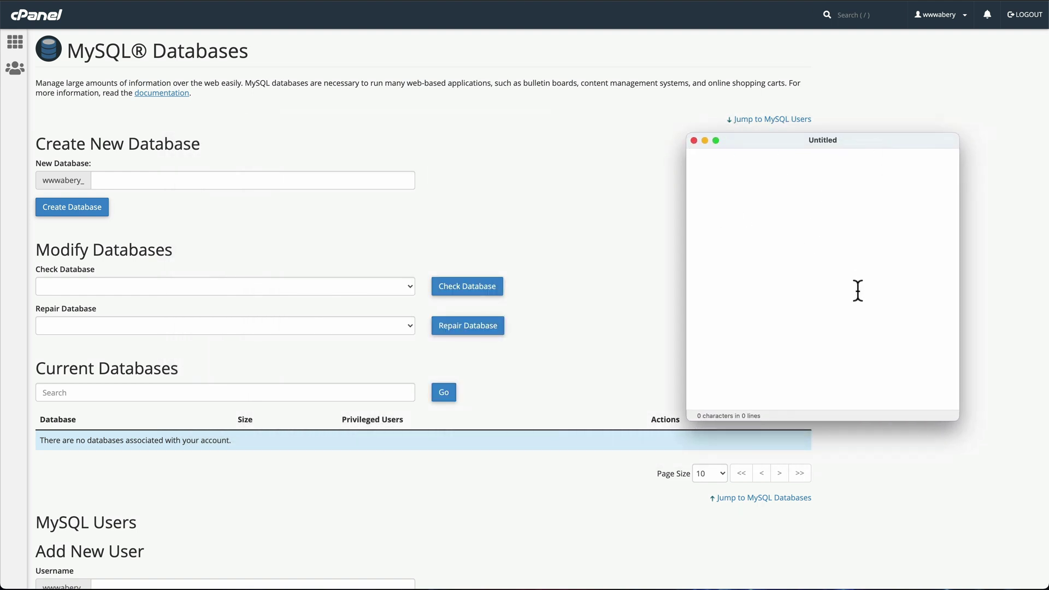
{"action": "key", "text": "super+Tab"}
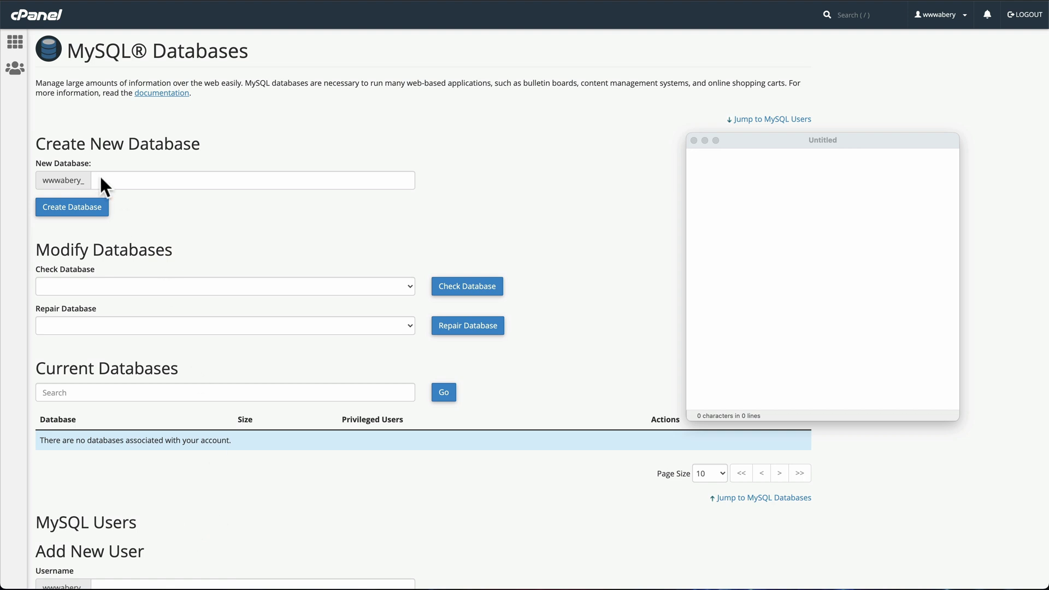
Step: Create a new MySQL database named datab
{"action": "key", "text": "alt+super+h"}
{"action": "left_click", "coordinate": [131, 180]}
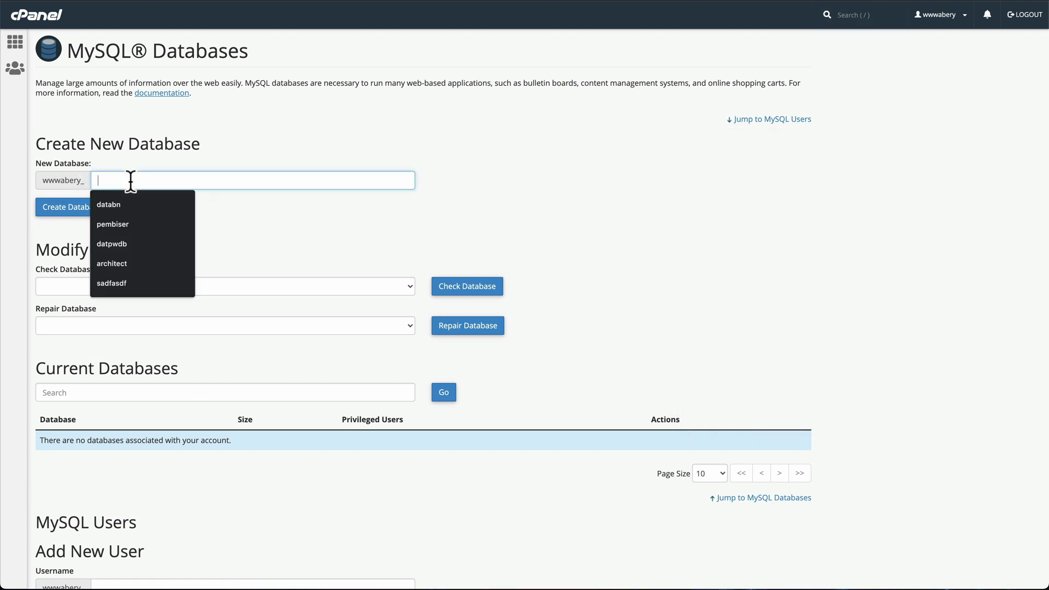
{"action": "type", "text": "da"}
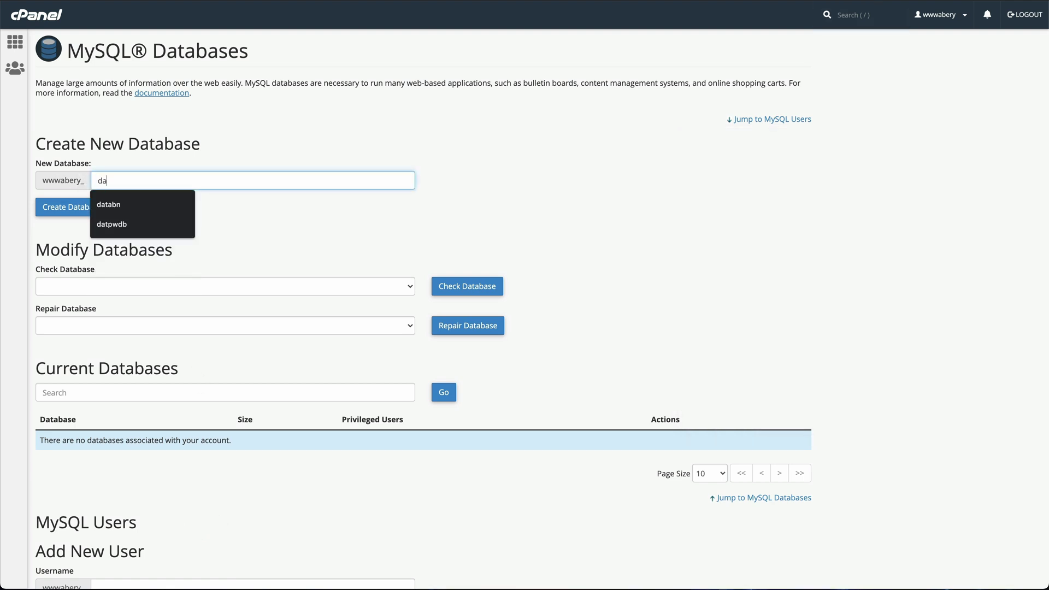
{"action": "type", "text": "tab"}
{"action": "left_click", "coordinate": [251, 208]}
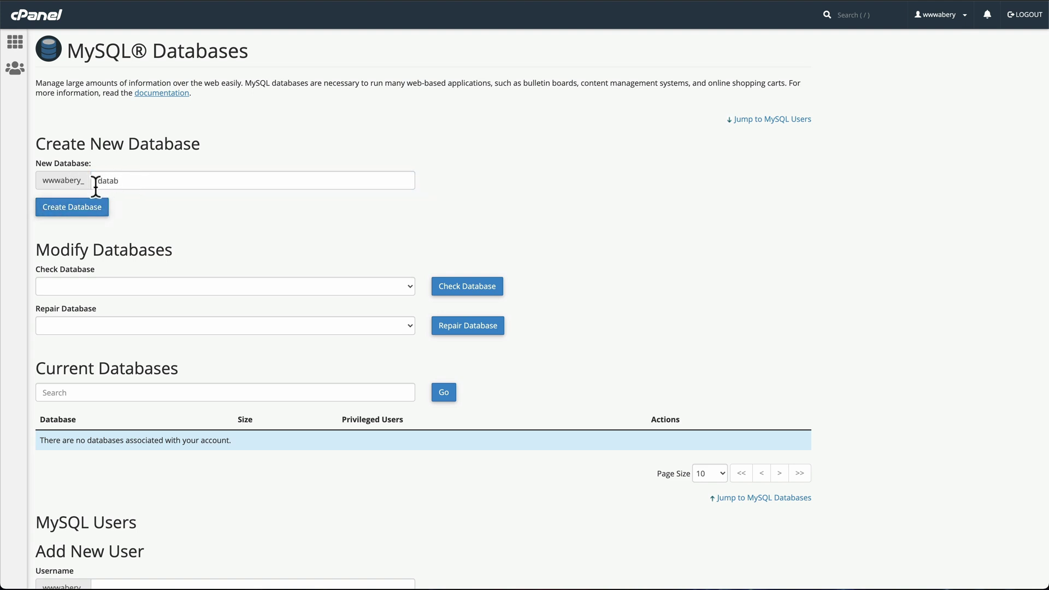
{"action": "left_click", "coordinate": [77, 217]}
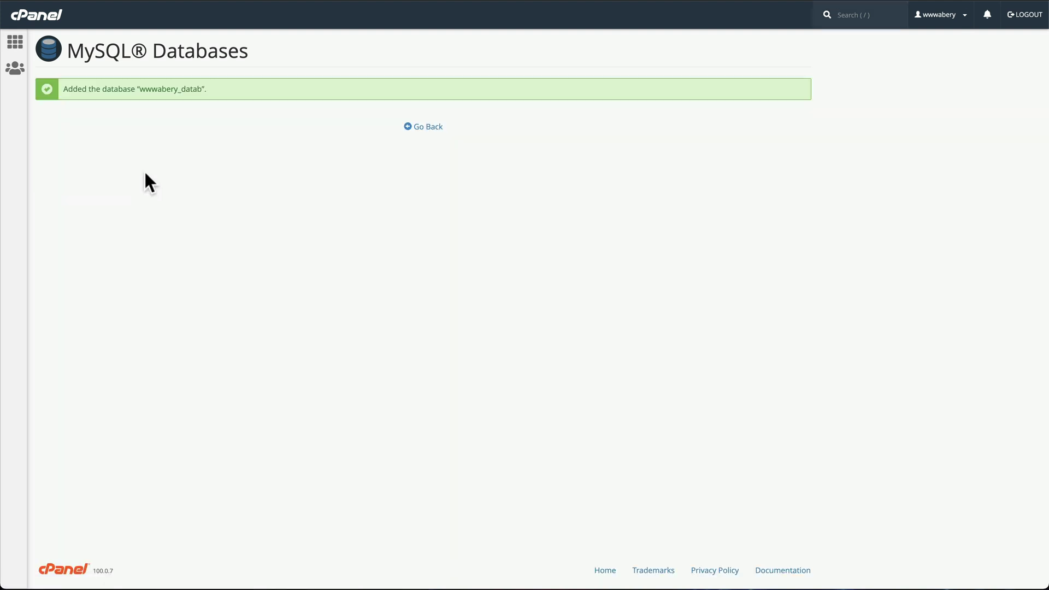
Step: Save the database's full prefixed name in the TextEdit note, then return to the database list
{"action": "left_click_drag", "start_coordinate": [140, 89], "coordinate": [202, 89]}
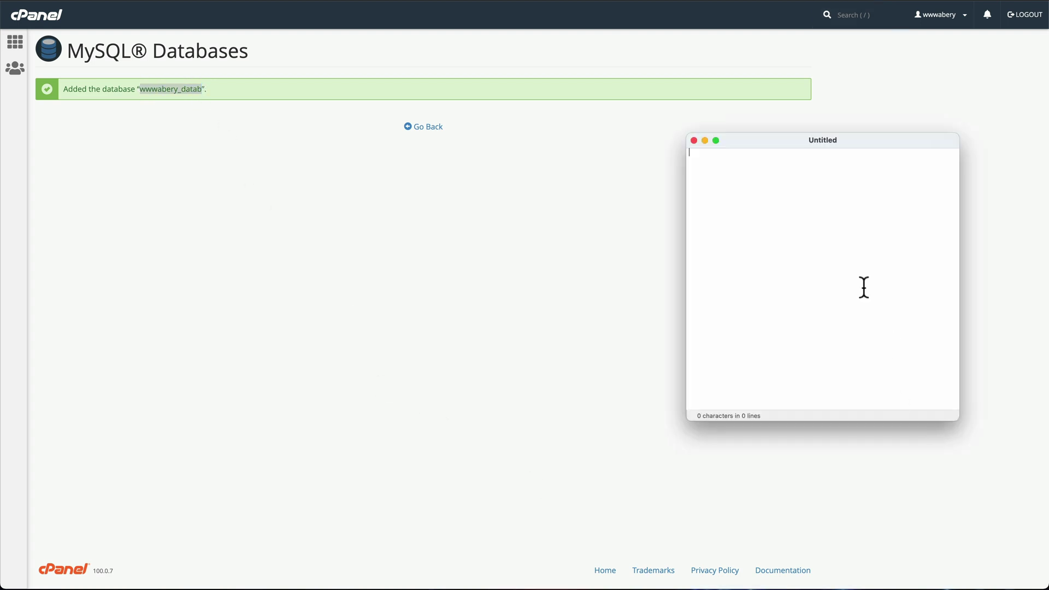
{"action": "type", "text": "wwwabery_datab"}
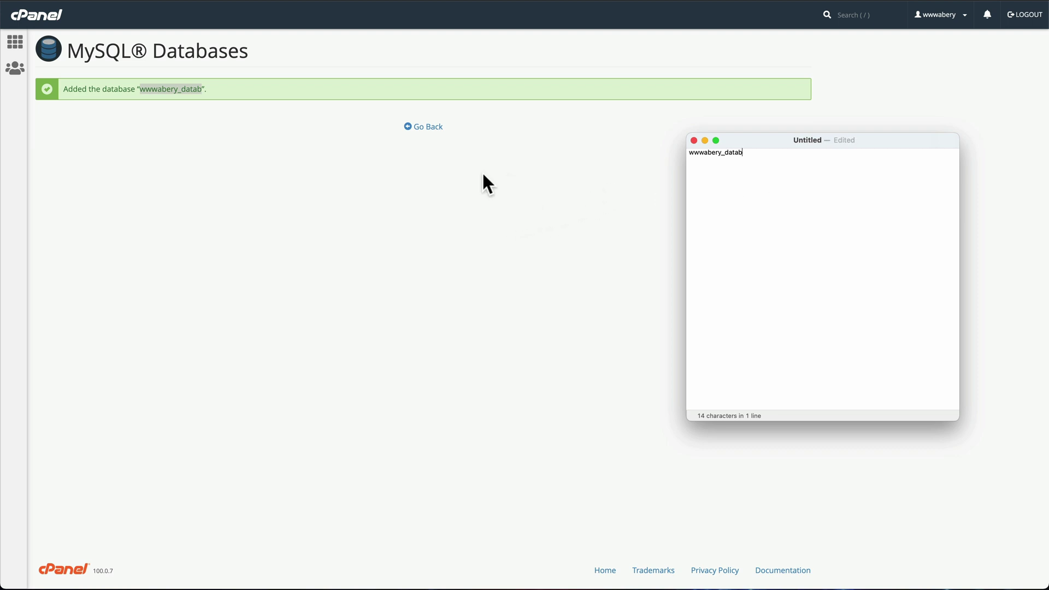
{"action": "left_click", "coordinate": [436, 145]}
{"action": "left_click", "coordinate": [428, 127]}
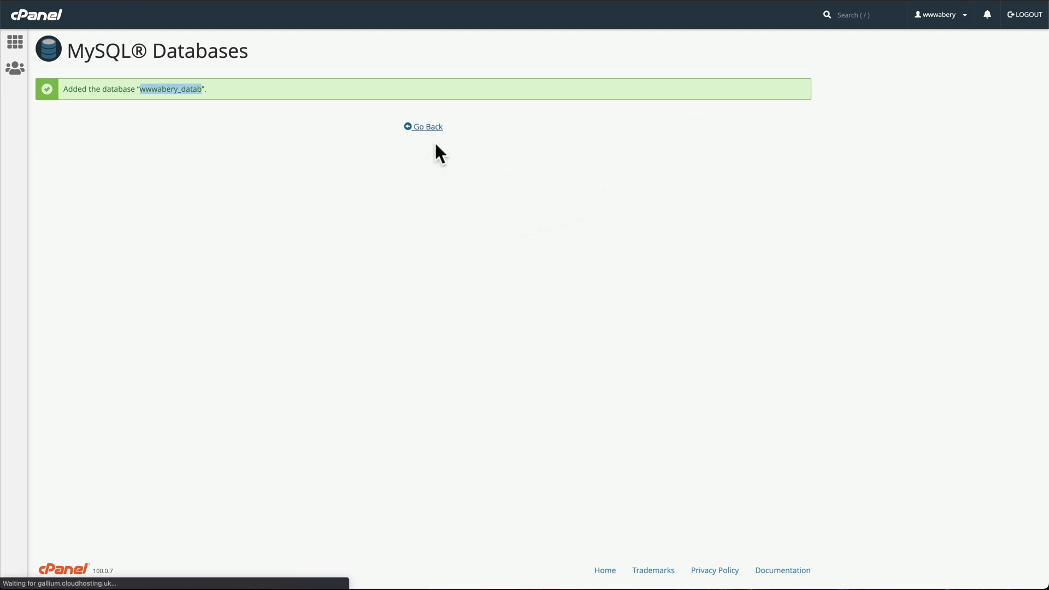
Step: Enter usera as the new MySQL username
{"action": "scroll", "coordinate": [582, 273], "scroll_direction": "down", "scroll_amount": 5}
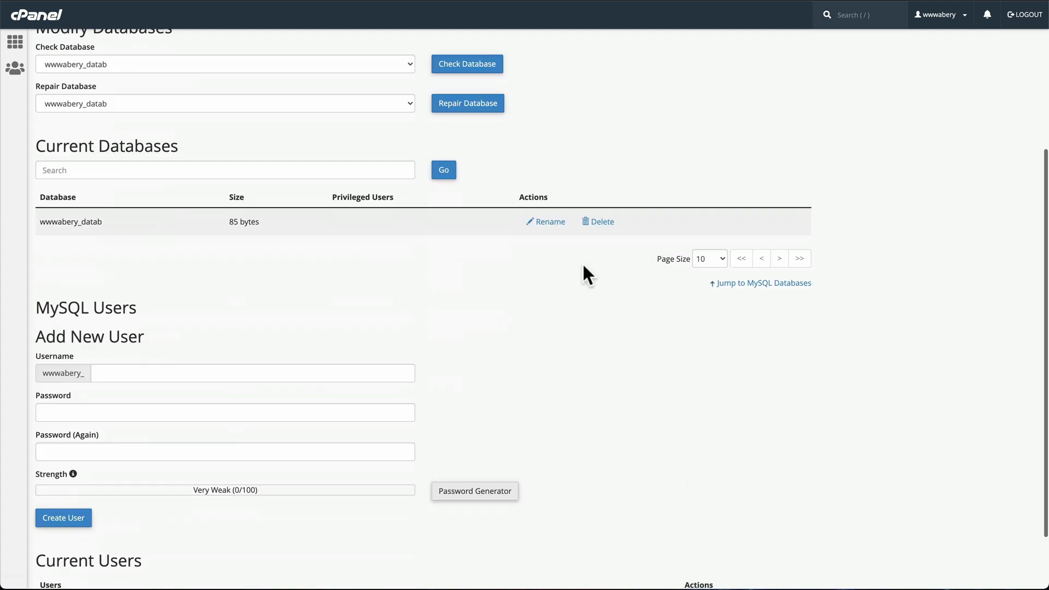
{"action": "scroll", "coordinate": [579, 271], "scroll_direction": "down", "scroll_amount": 2}
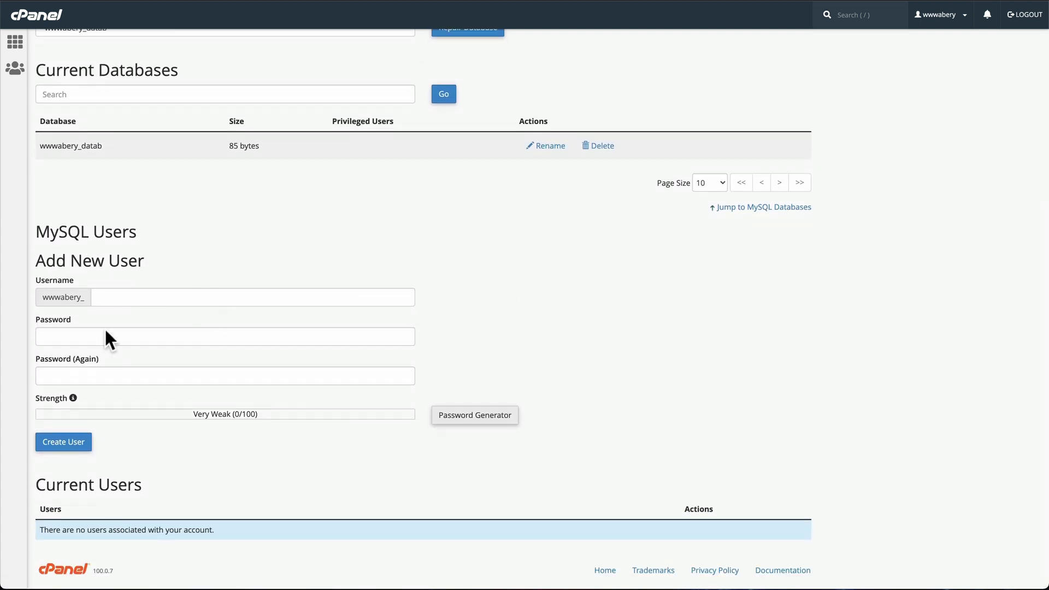
{"action": "left_click", "coordinate": [133, 302]}
{"action": "type", "text": "usera"}
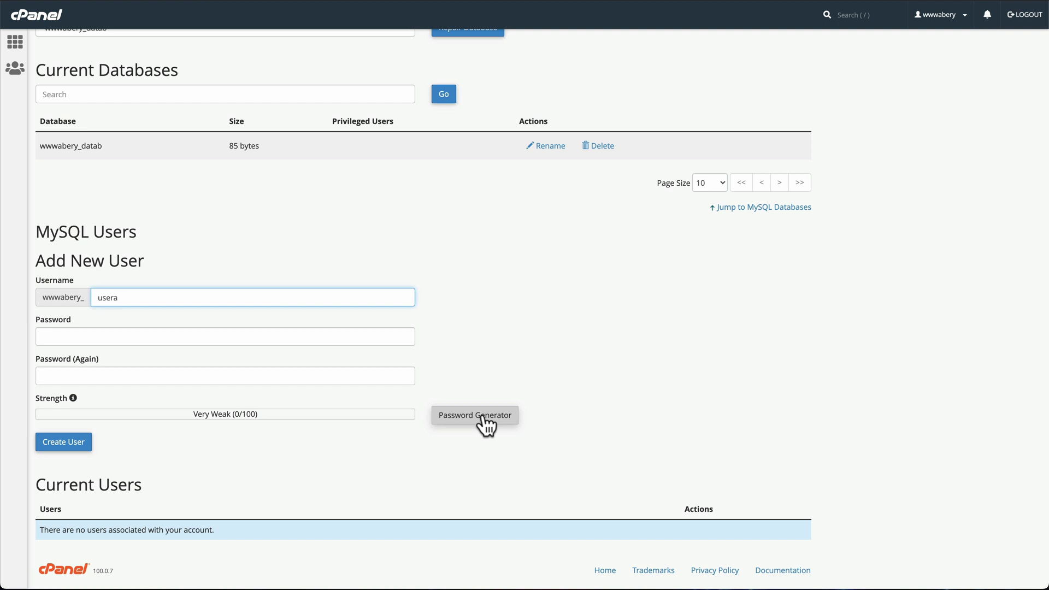
Step: Generate an 18-character password and copy it
{"action": "left_click", "coordinate": [475, 416]}
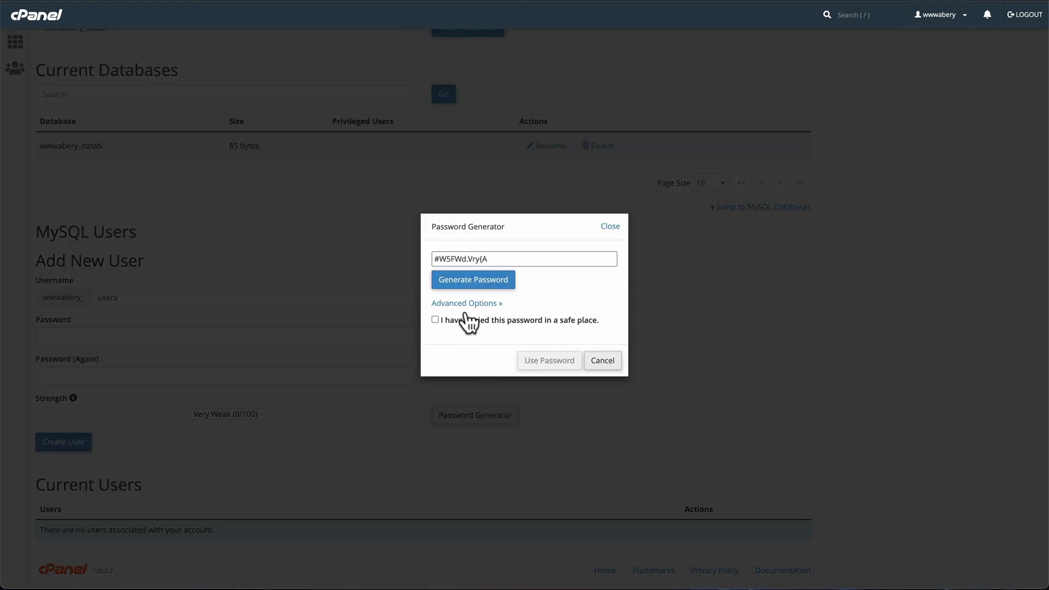
{"action": "left_click", "coordinate": [465, 303]}
{"action": "left_click", "coordinate": [475, 329]}
{"action": "key", "text": "BackSpace"}
{"action": "type", "text": "8"}
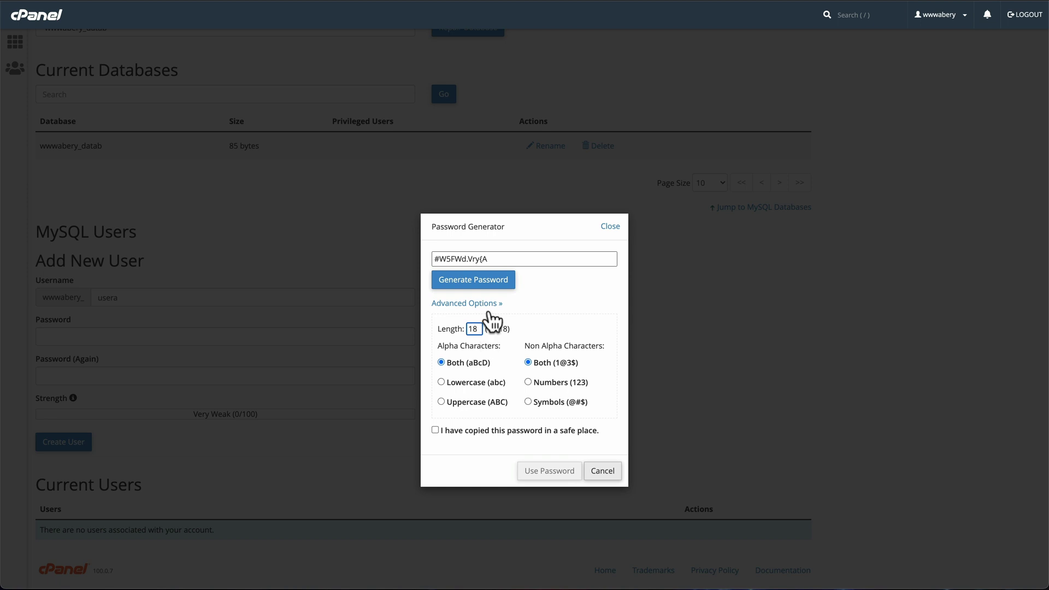
{"action": "left_click", "coordinate": [488, 290]}
{"action": "triple_click", "coordinate": [448, 261]}
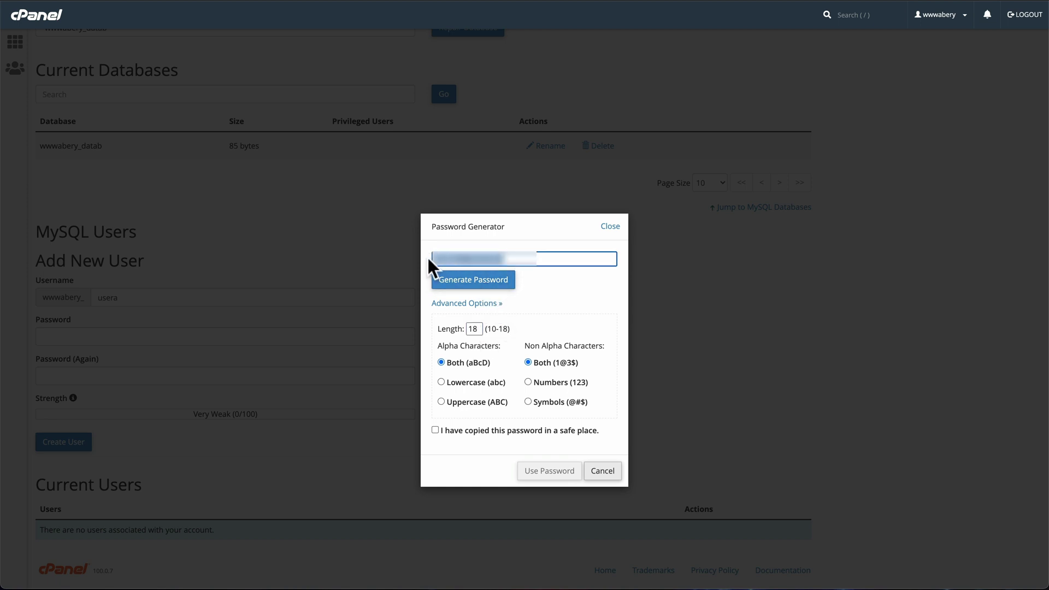
{"action": "left_click", "coordinate": [435, 430]}
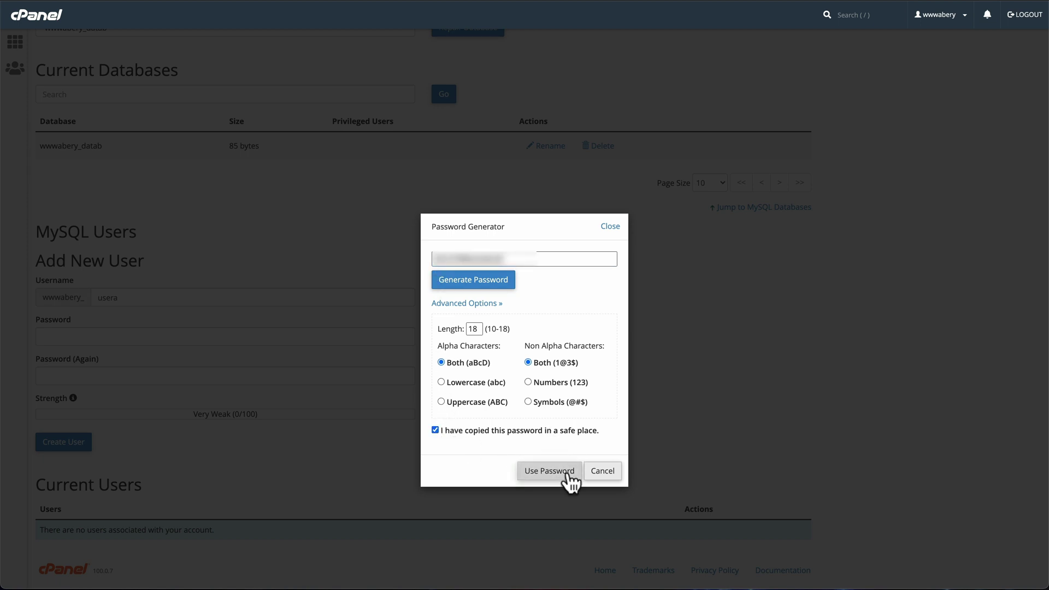
Step: Fill in the generated password and create the MySQL user usera
{"action": "left_click", "coordinate": [549, 471]}
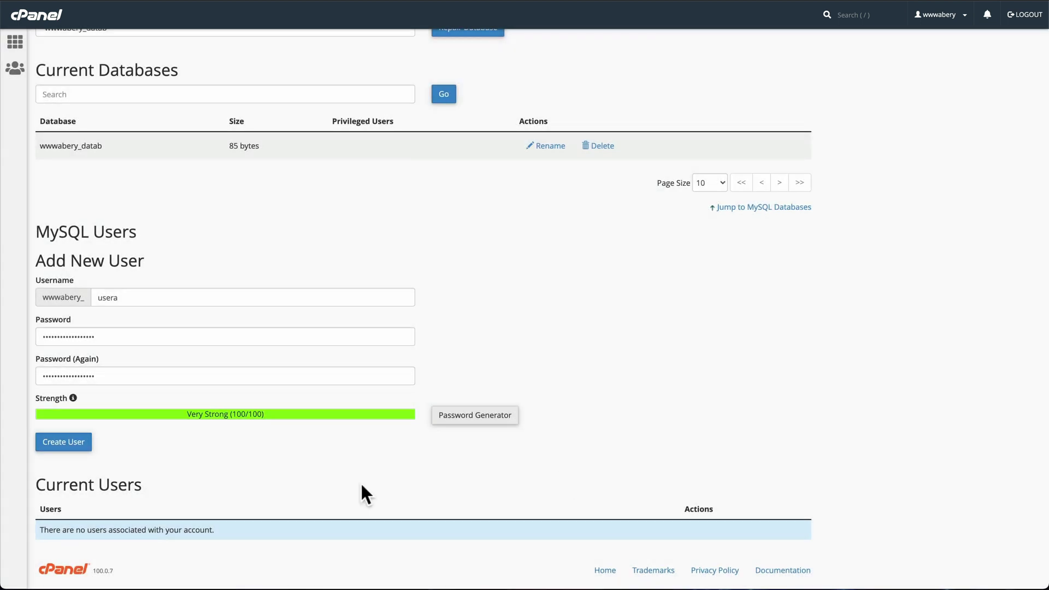
{"action": "left_click", "coordinate": [64, 443]}
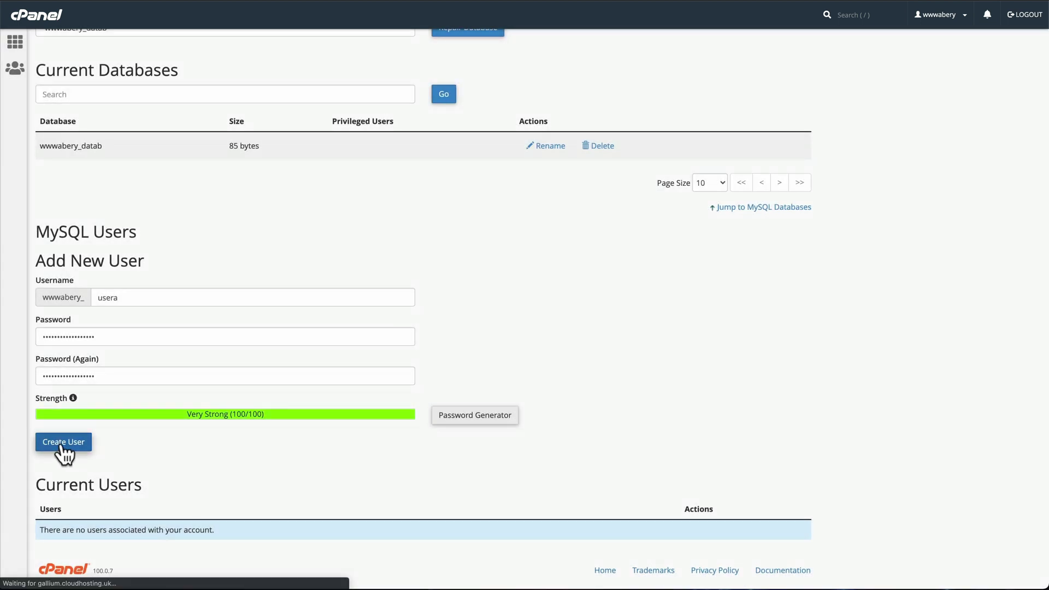
{"action": "left_click", "coordinate": [435, 129]}
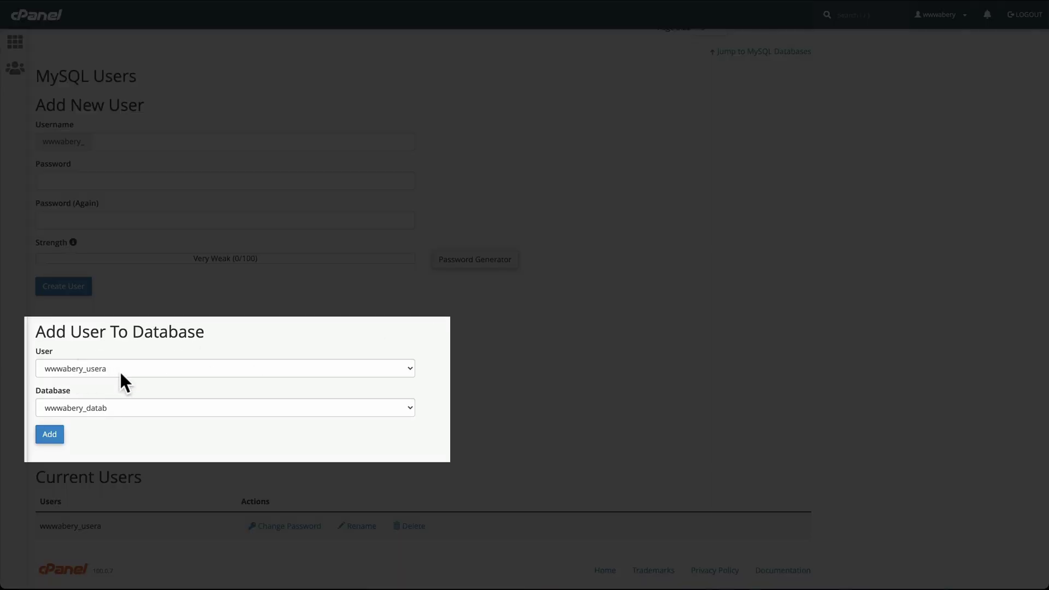
Step: Grant usera ALL PRIVILEGES on the datab database
{"action": "left_click", "coordinate": [49, 434]}
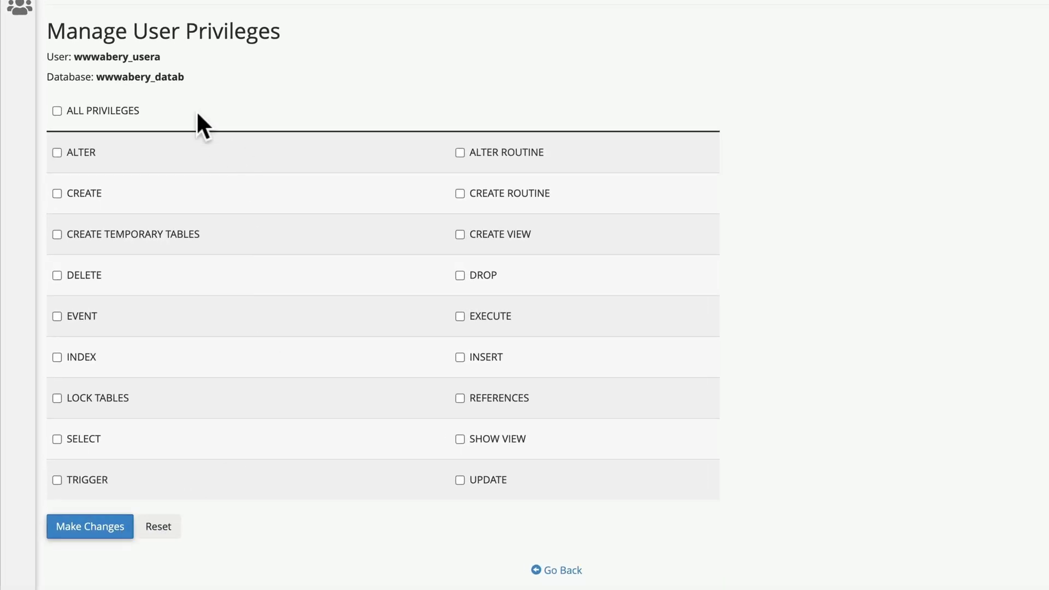
{"action": "left_click", "coordinate": [57, 111]}
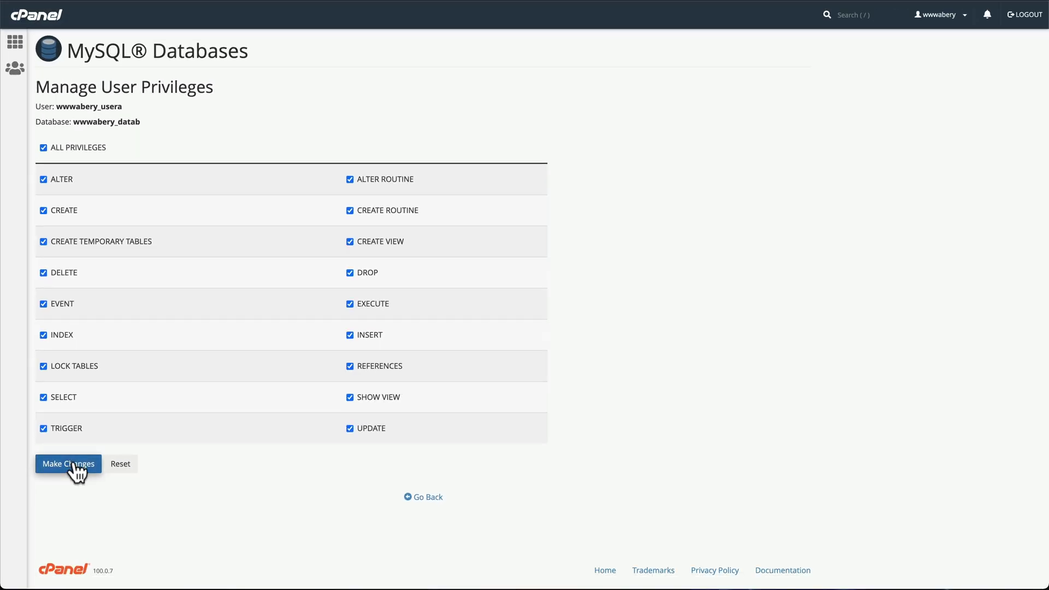
{"action": "left_click", "coordinate": [73, 464]}
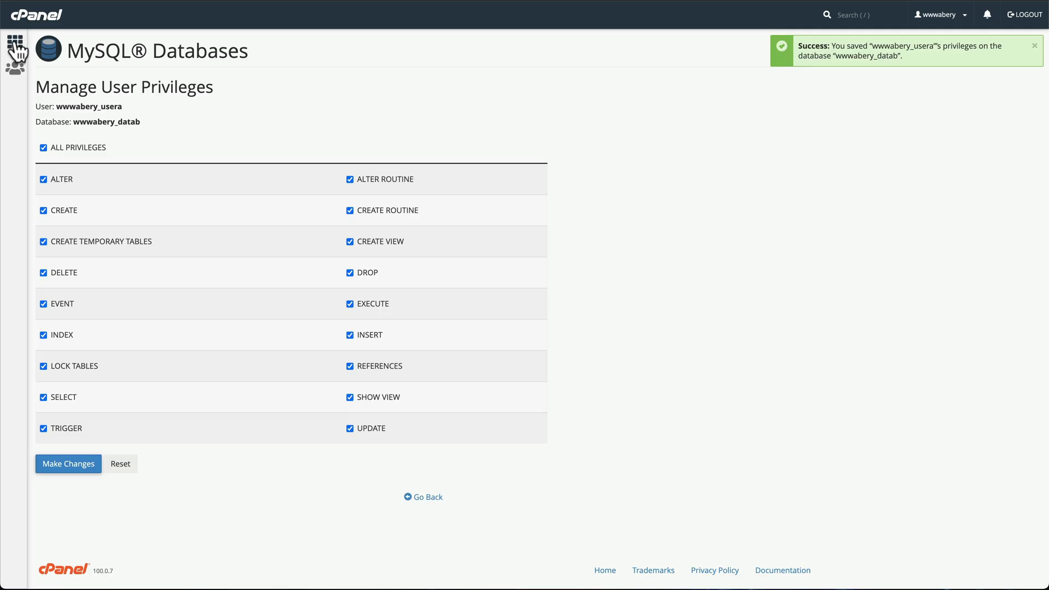
Step: Return from the cPanel home to the MySQL Databases page
{"action": "left_click", "coordinate": [16, 44]}
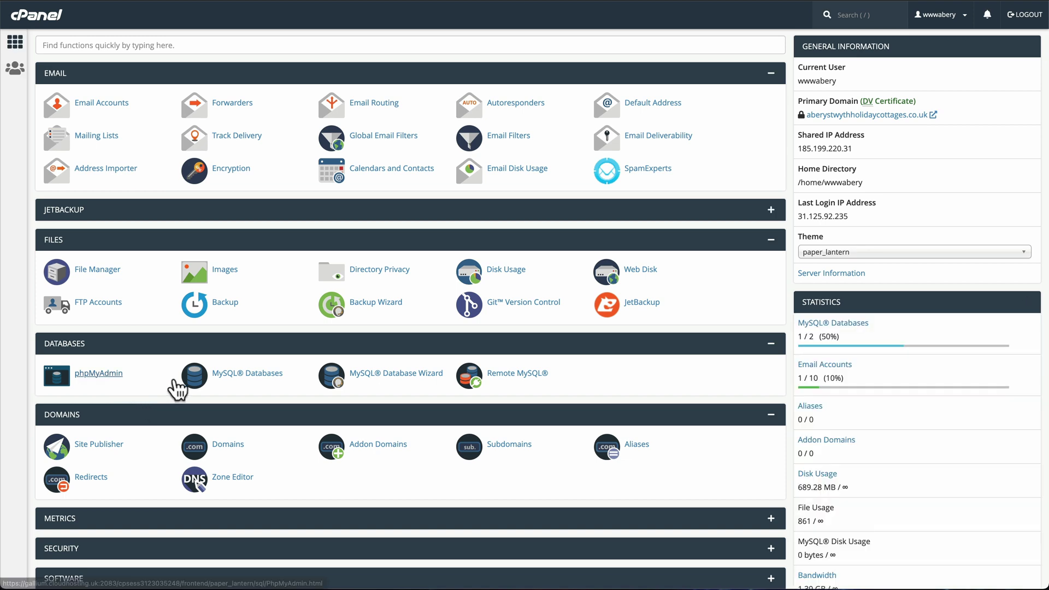
{"action": "left_click", "coordinate": [262, 382]}
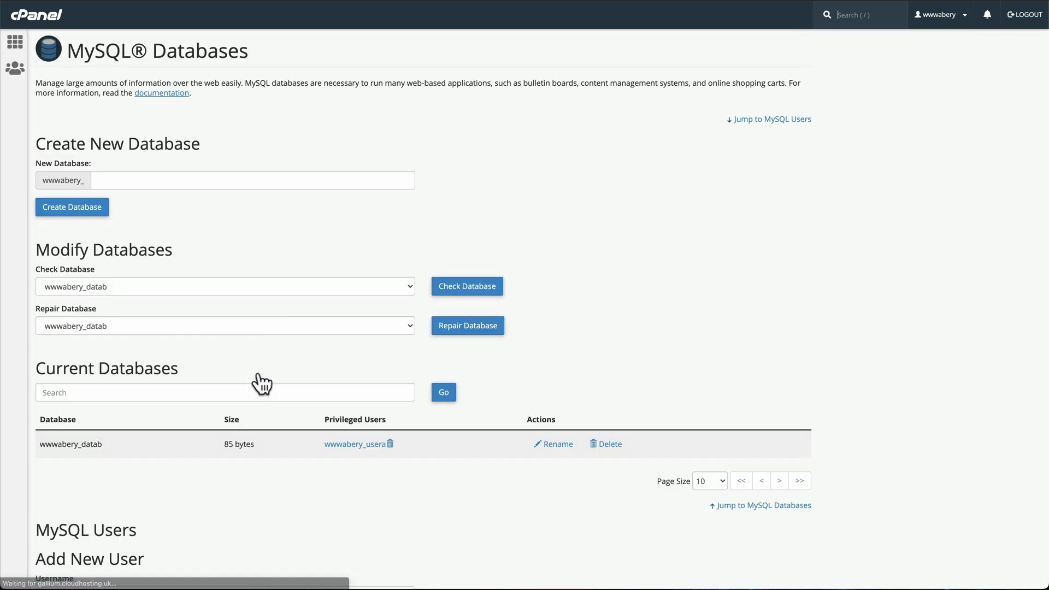
{"action": "scroll", "coordinate": [551, 381], "scroll_direction": "down", "scroll_amount": 3}
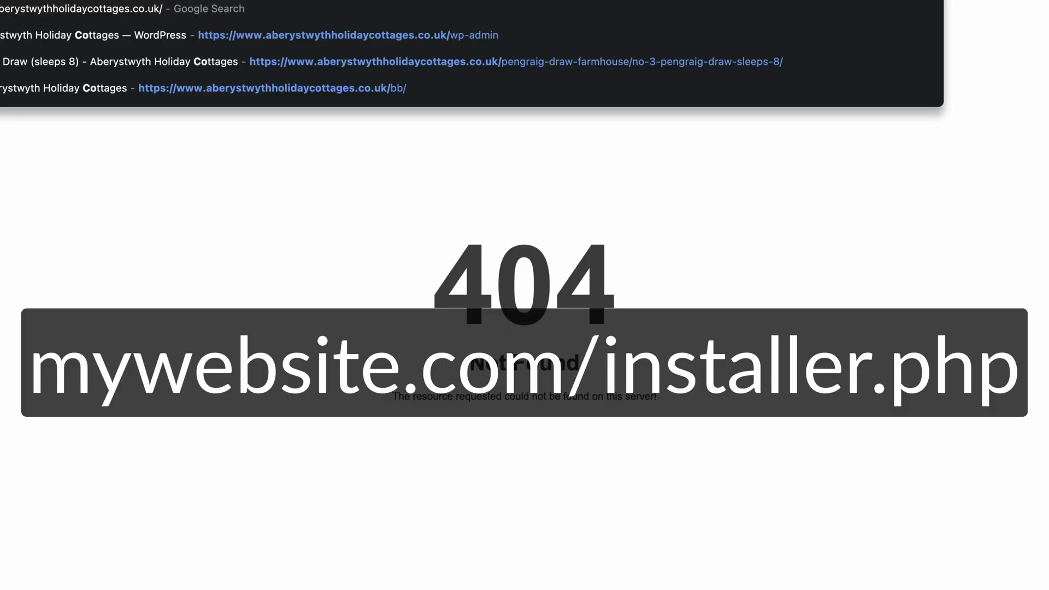
Step: Load installer.php on the live domain, accept the terms and notices, and extract the archive
{"action": "type", "text": "installer"}
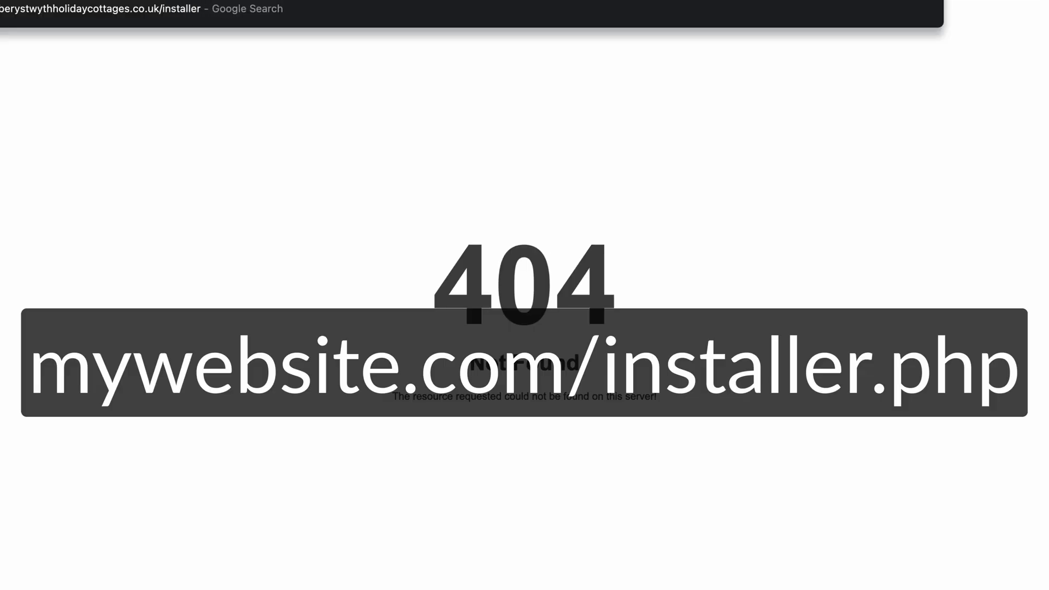
{"action": "type", "text": ".php"}
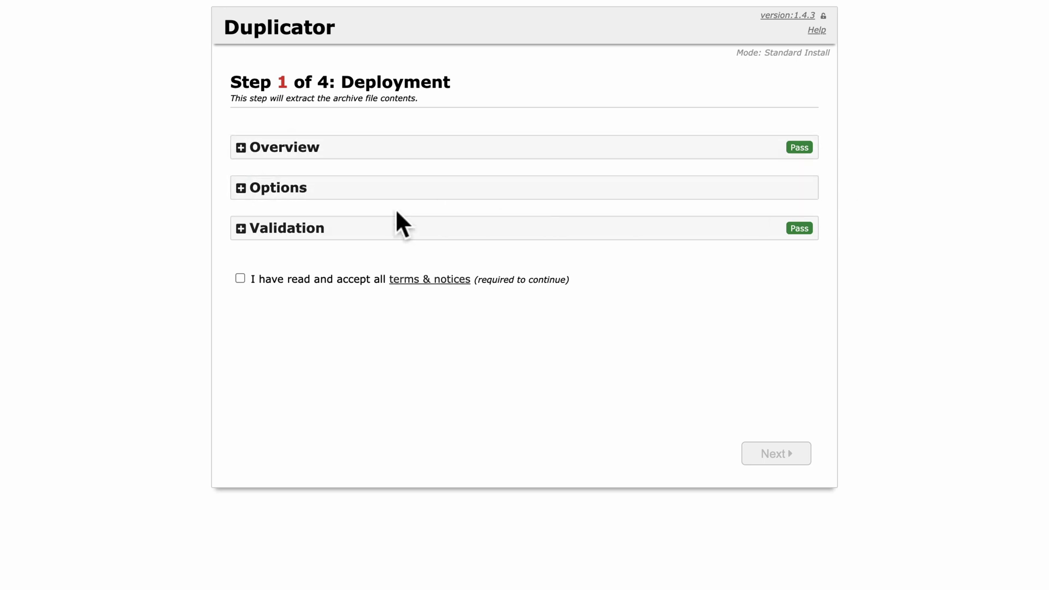
{"action": "left_click", "coordinate": [240, 278]}
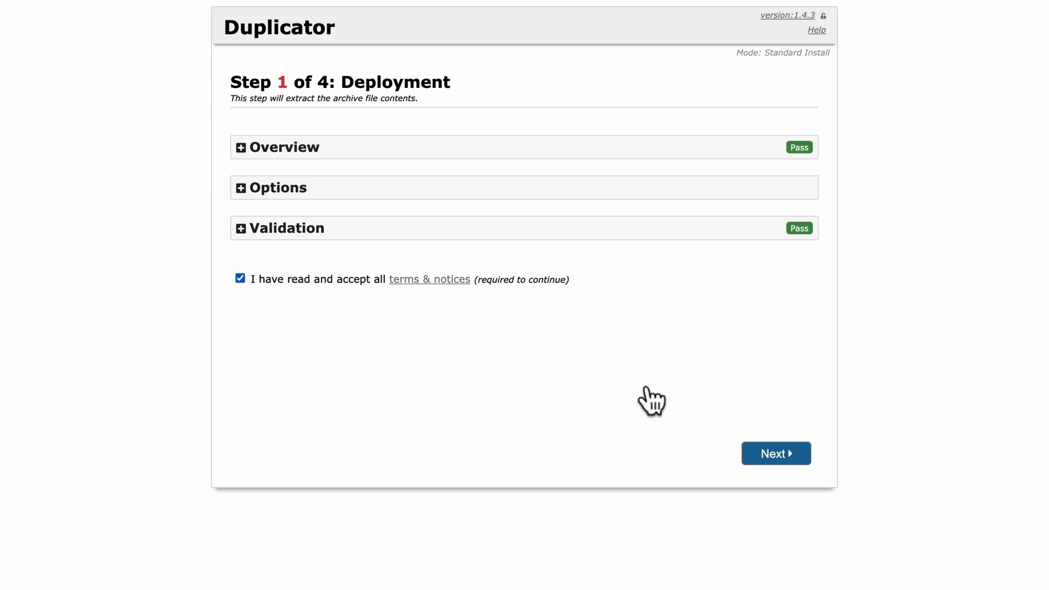
{"action": "left_click", "coordinate": [787, 456]}
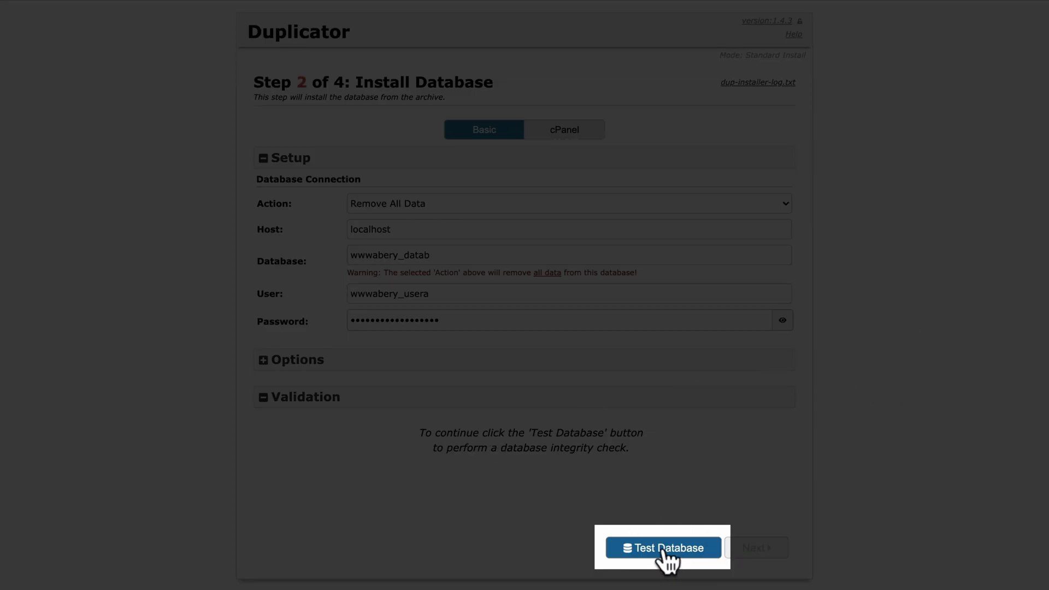
Step: Test the connection to datab as usera, then confirm the database install
{"action": "left_click", "coordinate": [665, 551]}
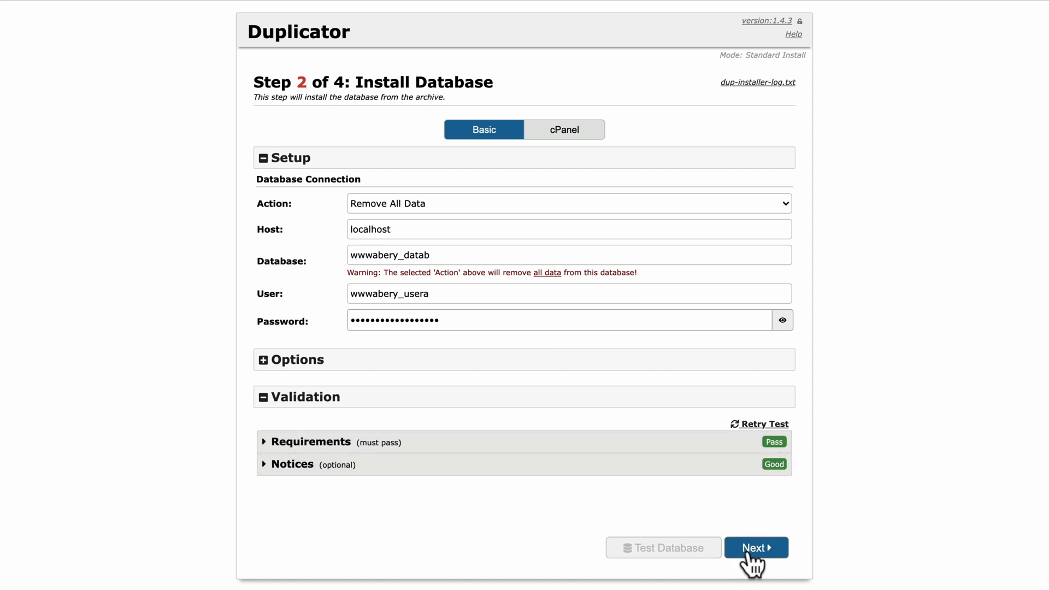
{"action": "left_click", "coordinate": [754, 550]}
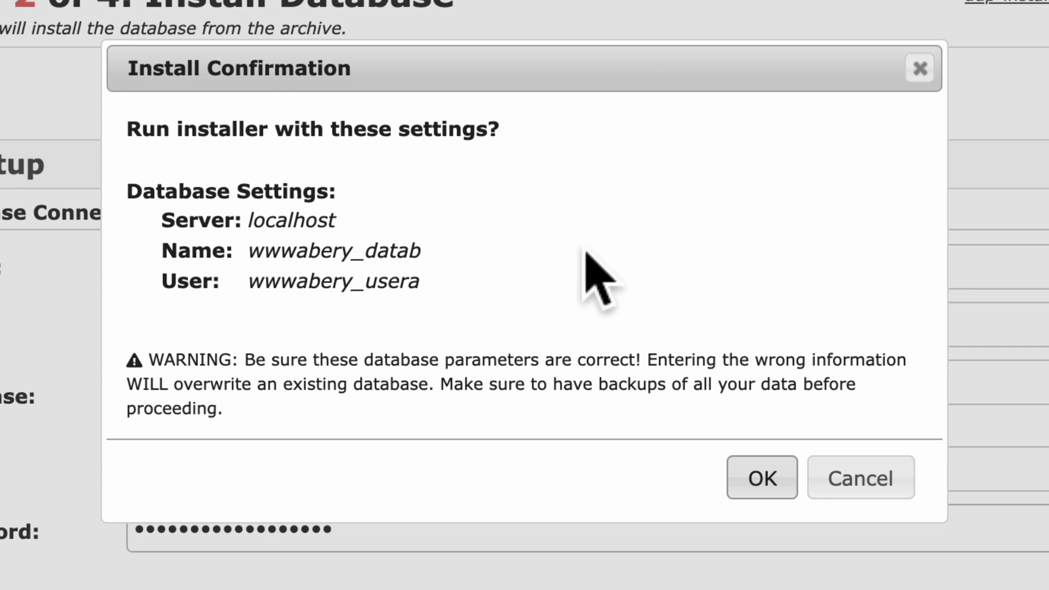
{"action": "left_click", "coordinate": [787, 479]}
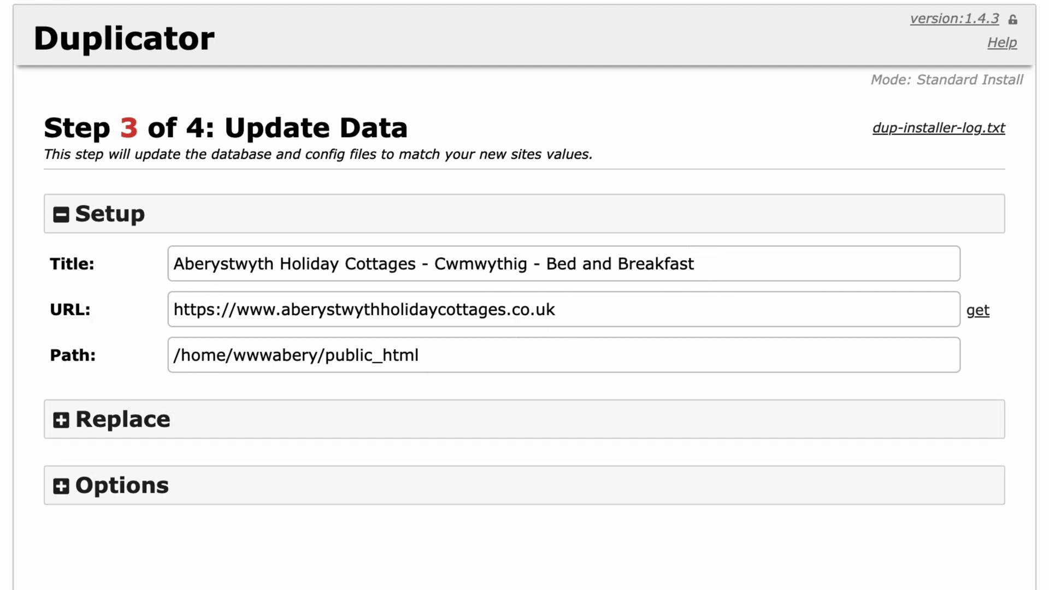
Step: Leave Step 3's options unchanged and run the data update
{"action": "left_click", "coordinate": [62, 486]}
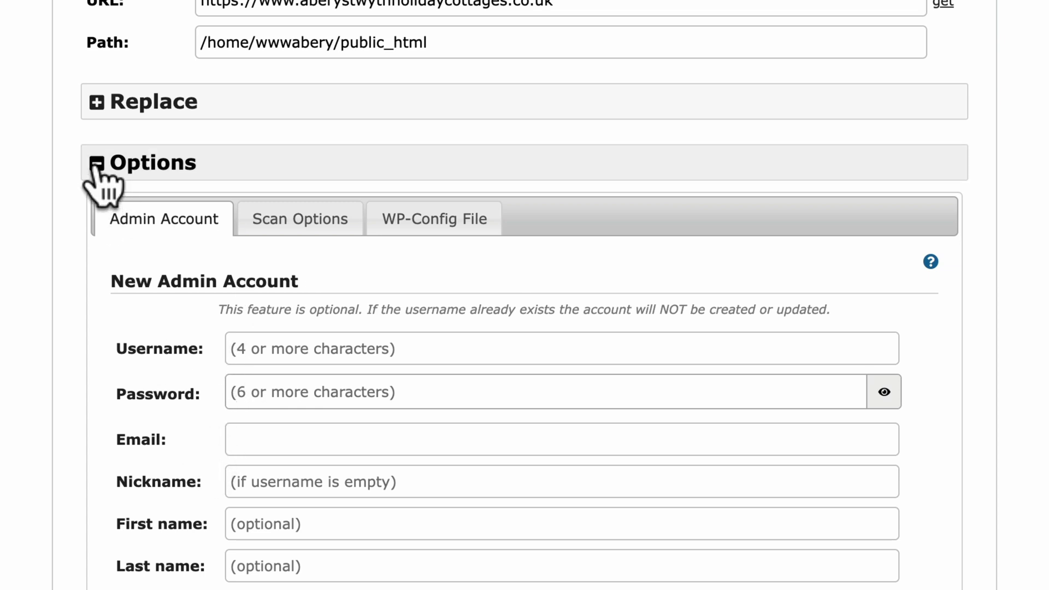
{"action": "left_click", "coordinate": [97, 164]}
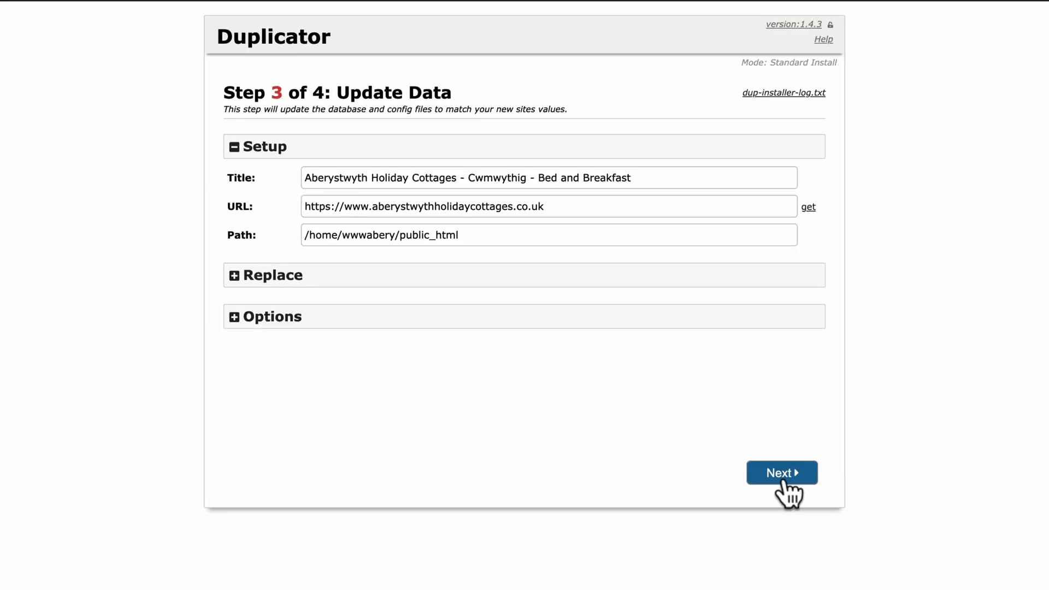
{"action": "left_click", "coordinate": [783, 482]}
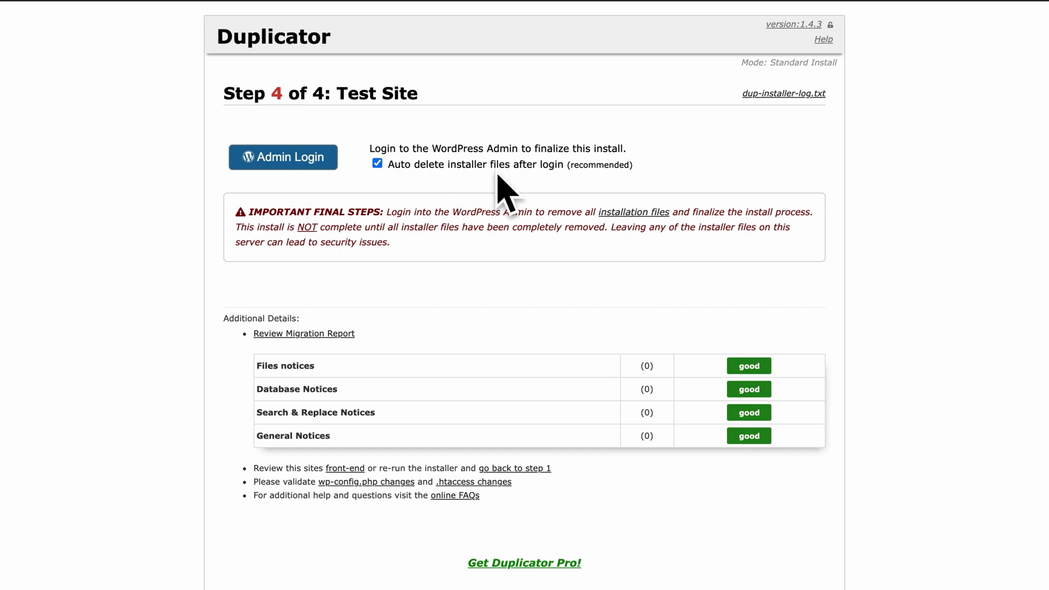
Step: Log in to WordPress admin with installer files set to auto-delete
{"action": "left_click", "coordinate": [284, 162]}
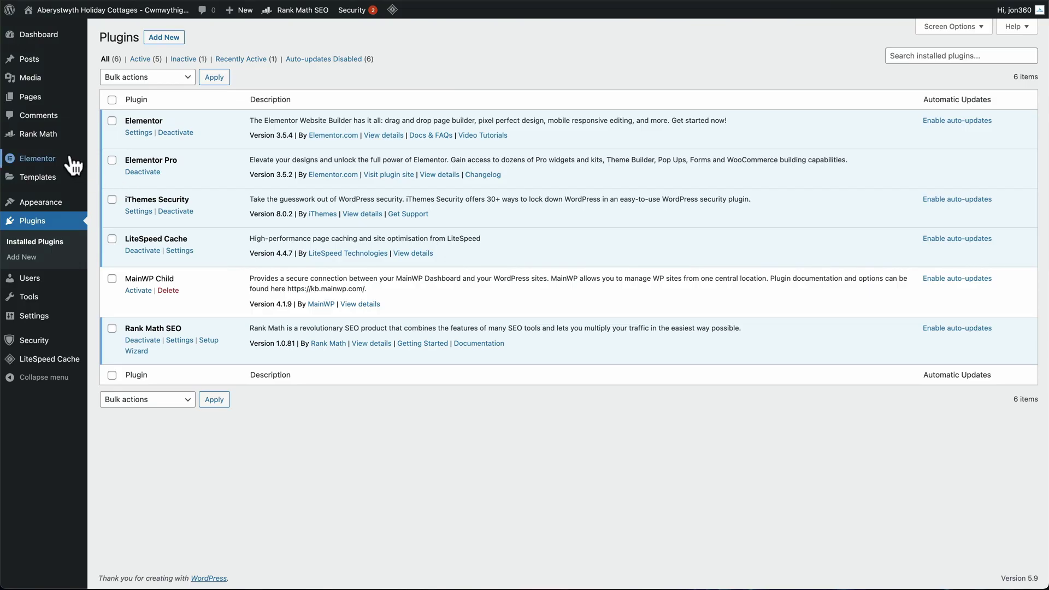
Step: Show the Replace URL tab of Elementor's Tools page
{"action": "mouse_move", "coordinate": [70, 162]}
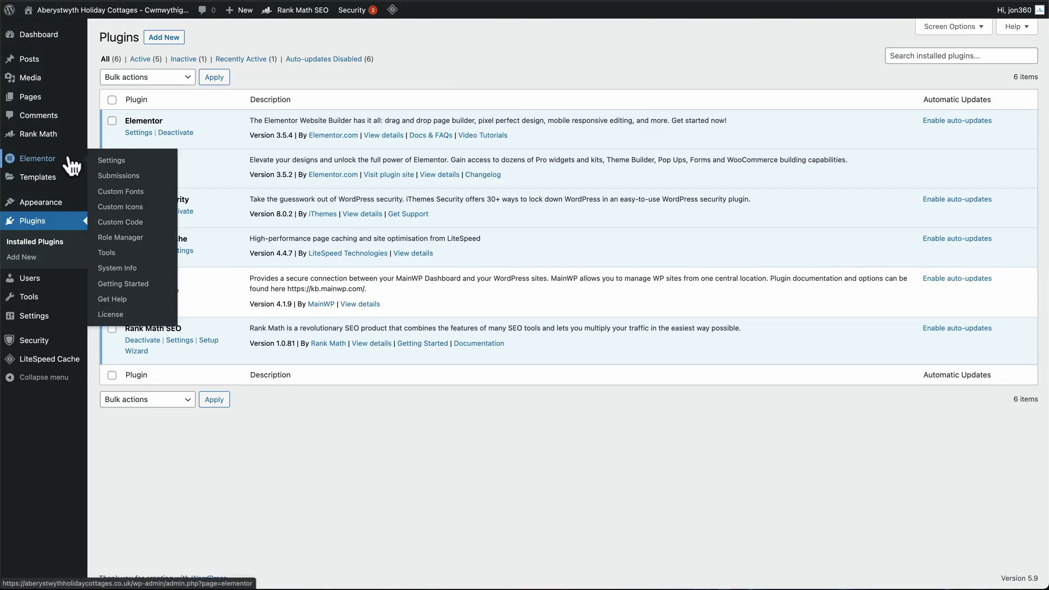
{"action": "left_click", "coordinate": [108, 253]}
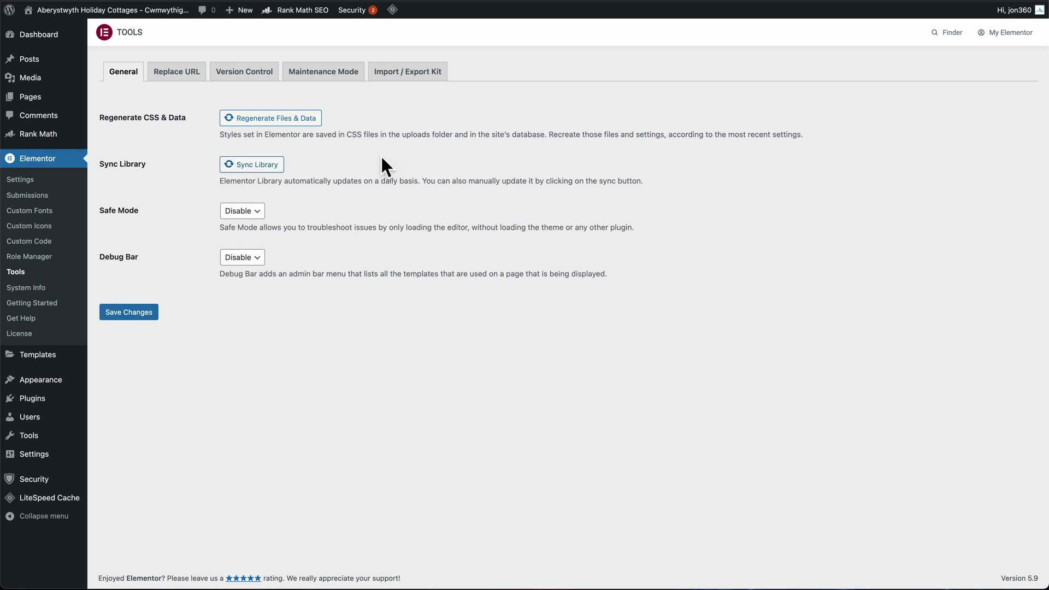
{"action": "left_click", "coordinate": [178, 79]}
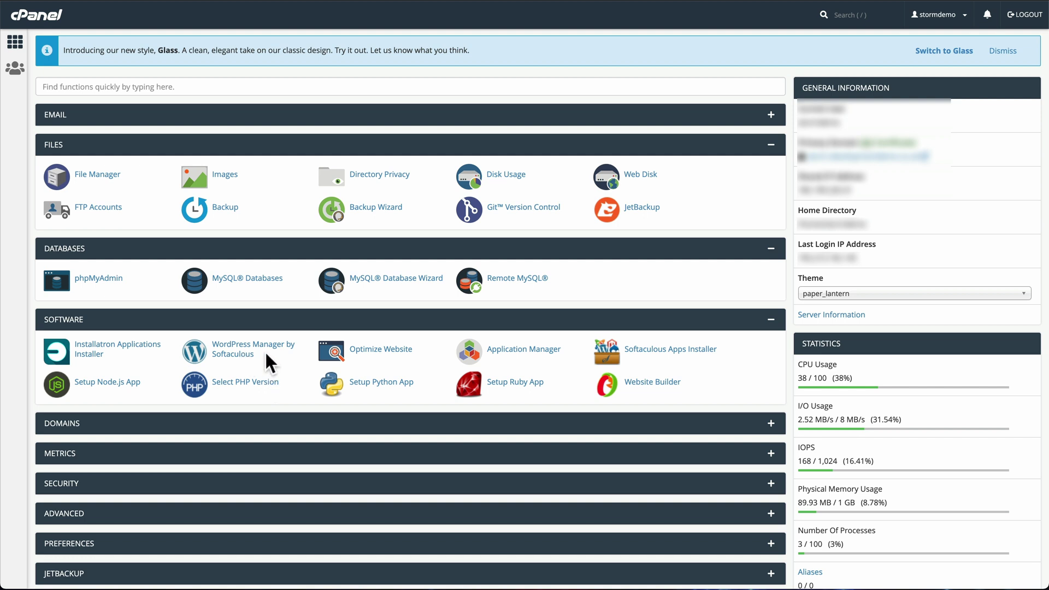
Step: Remove the cottages demo WordPress installation with its directory, database and database user
{"action": "left_click", "coordinate": [233, 356]}
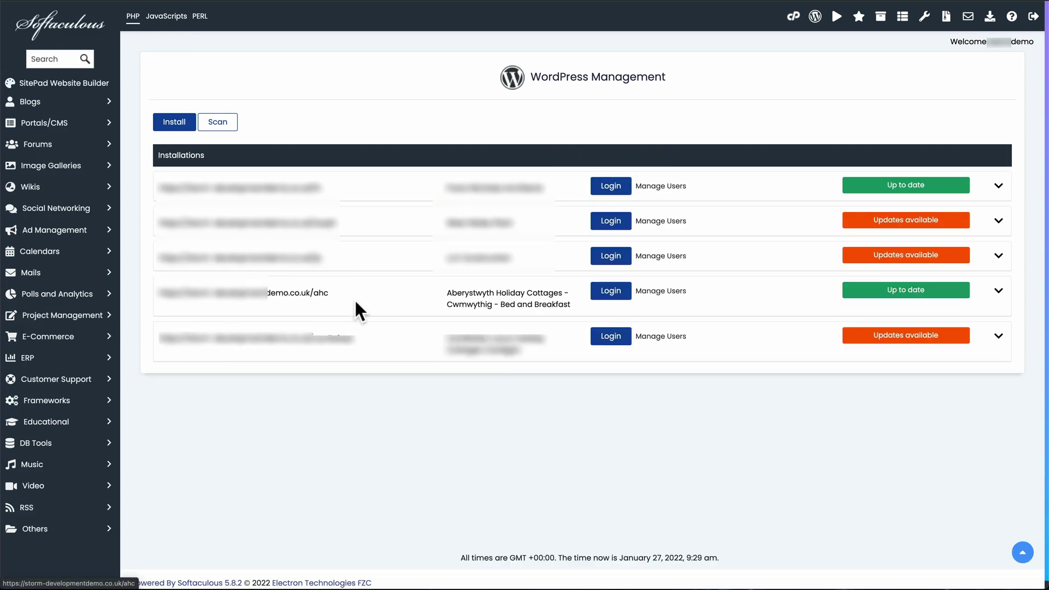
{"action": "left_click", "coordinate": [999, 291]}
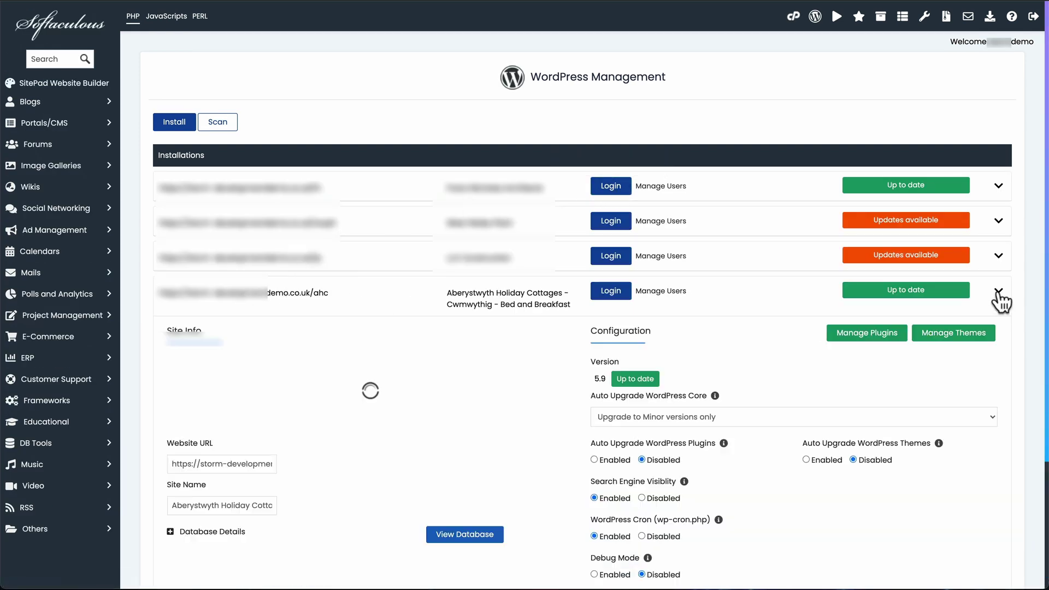
{"action": "scroll", "coordinate": [695, 281], "scroll_direction": "down", "scroll_amount": 4}
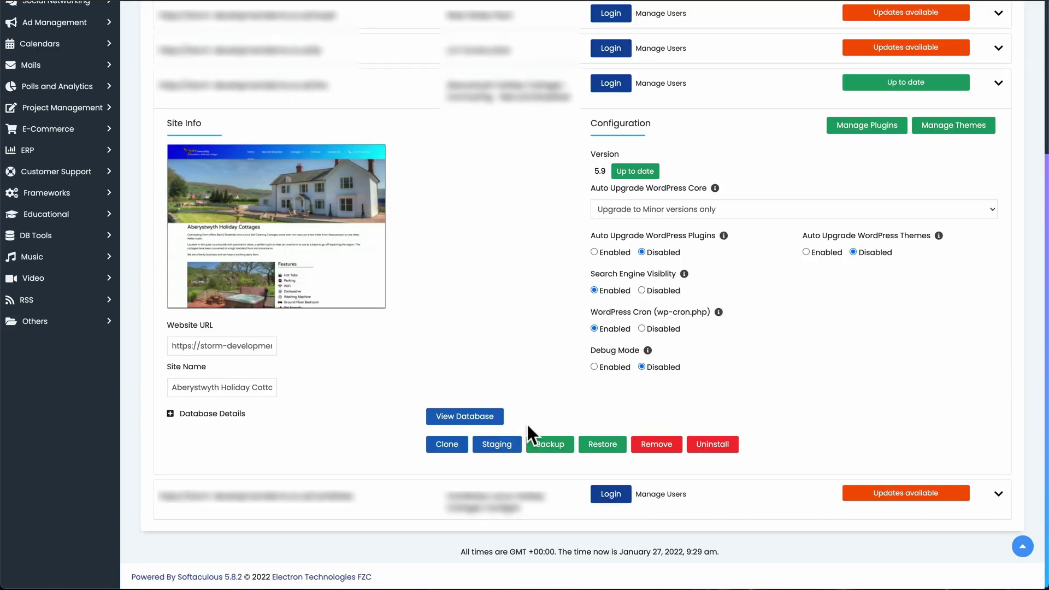
{"action": "left_click", "coordinate": [657, 447]}
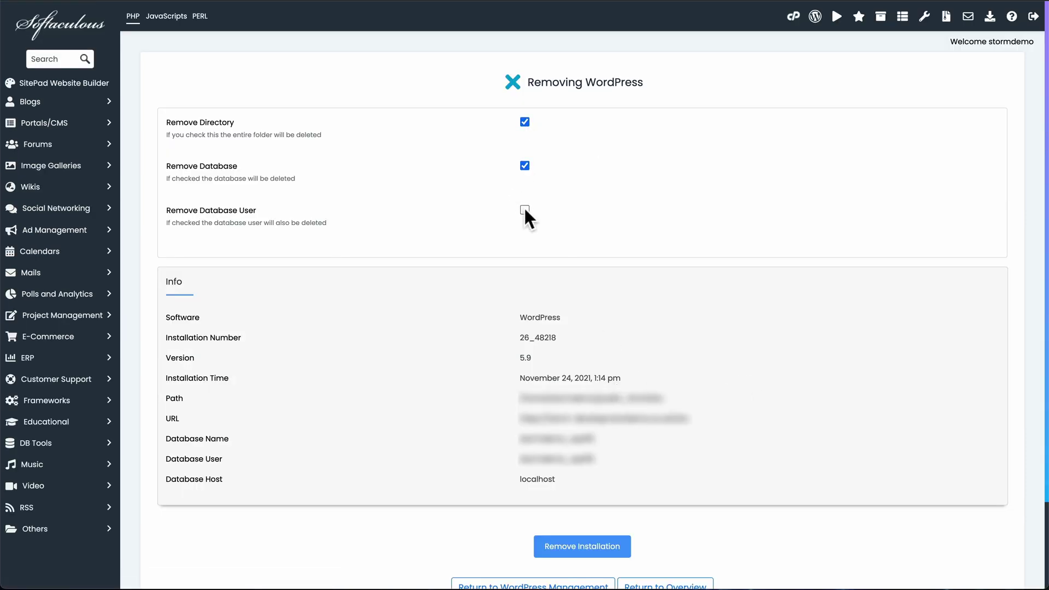
{"action": "left_click", "coordinate": [588, 554]}
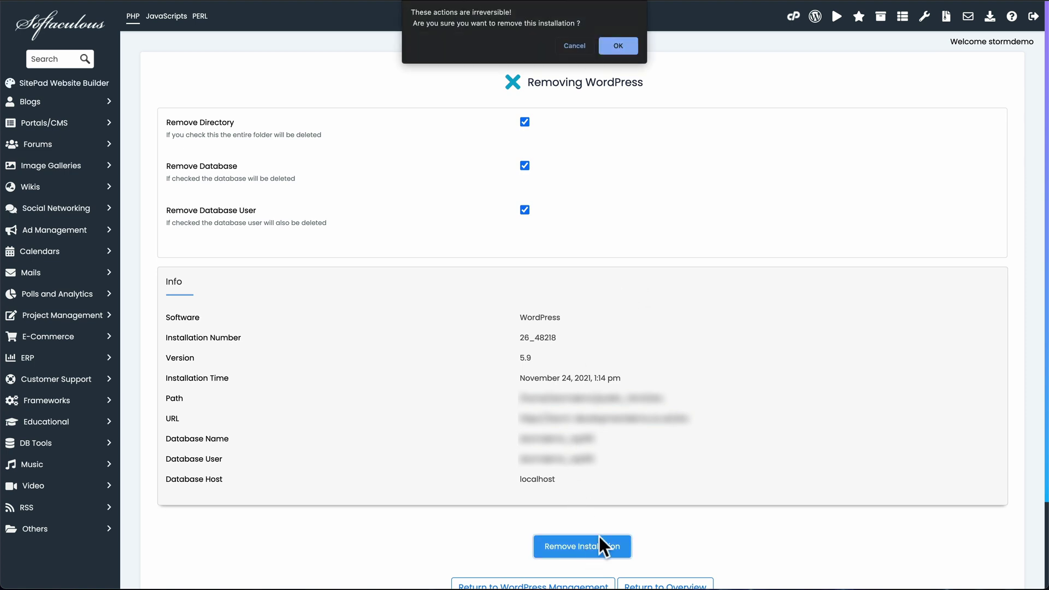
{"action": "left_click", "coordinate": [616, 45]}
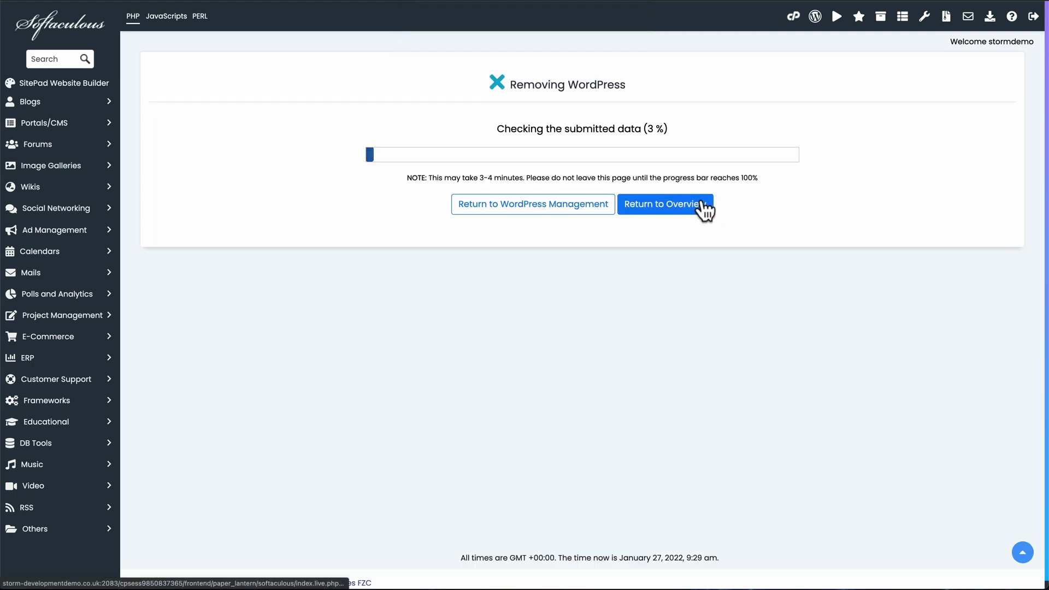